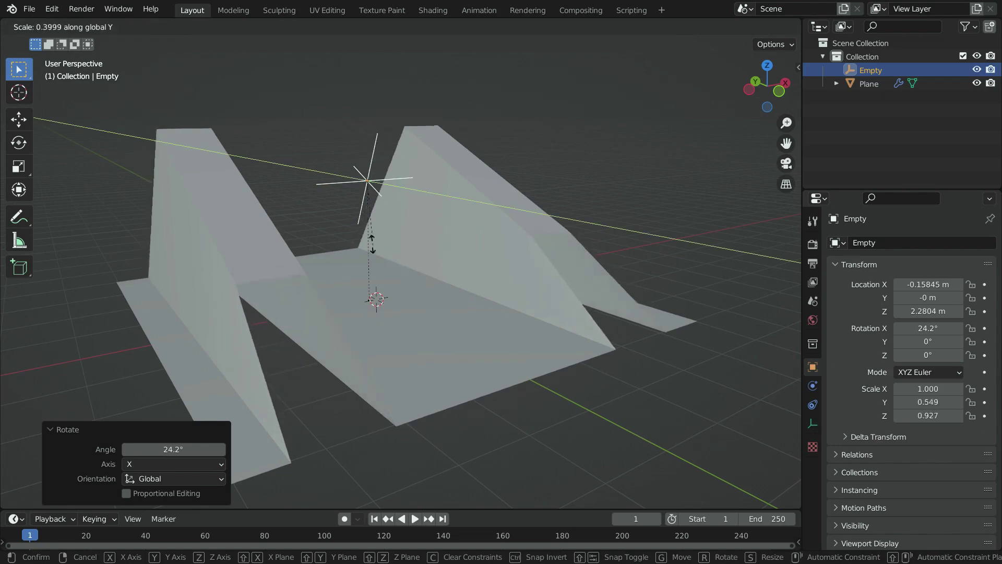
Scale the hook empty along global Y by about 0.4, and move the empty attached to the logo cloth.
left_click(376, 198)
mouse_move(322, 277)
middle_mouse_down()
mouse_move(275, 249)
mouse_move(192, 313)
mouse_move(317, 261)
middle_mouse_up()
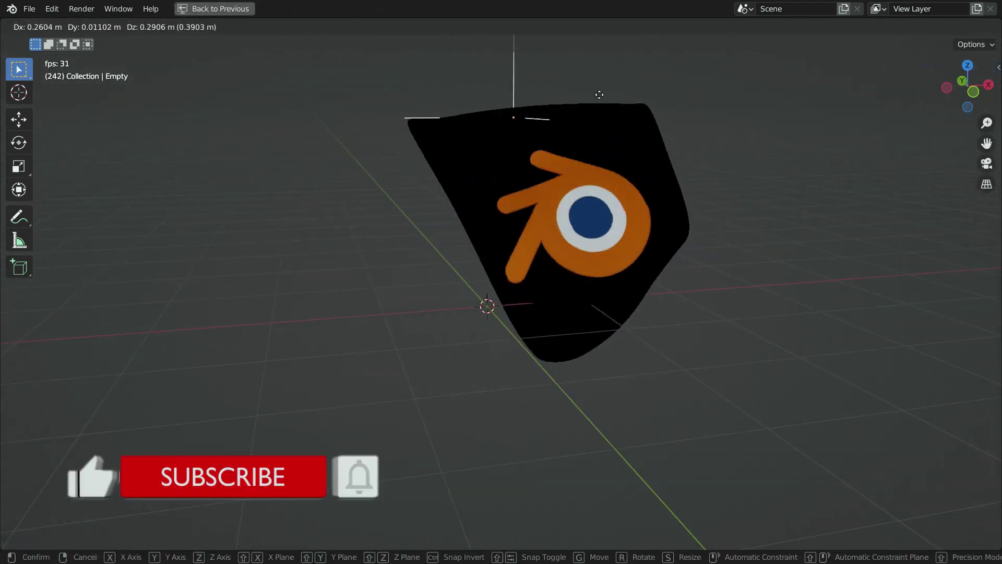
left_click_drag(600, 95, 626, 100)
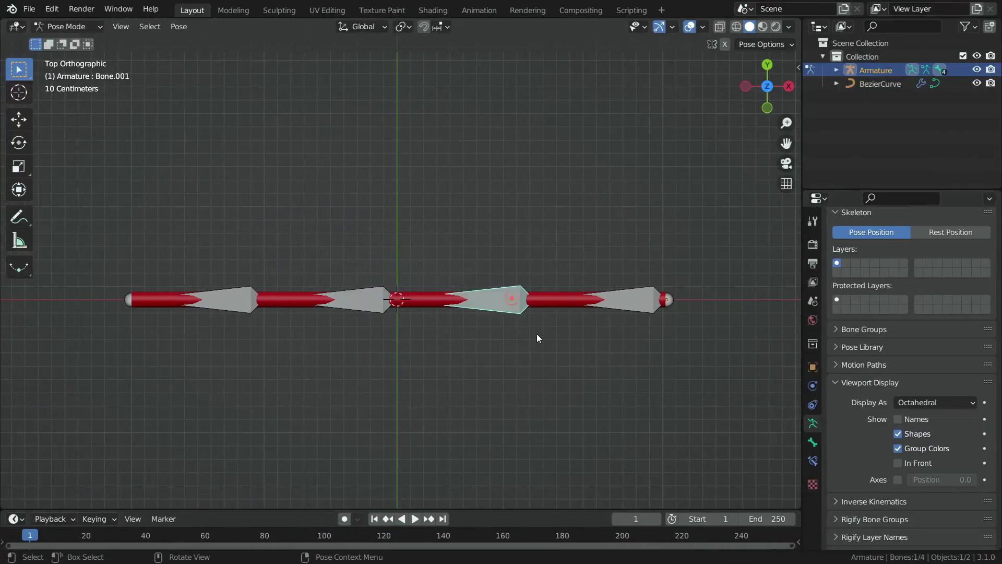
Rotate three consecutive armature bones in alternating directions to bend the red curve into a wave.
key("r")
left_click(515, 398)
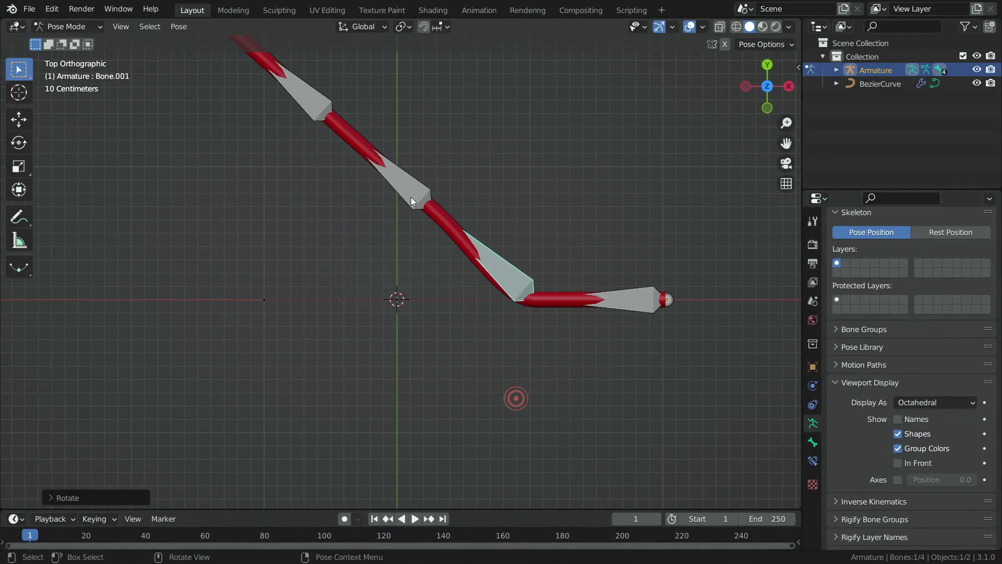
left_click(397, 172)
key("r")
left_click(577, 167)
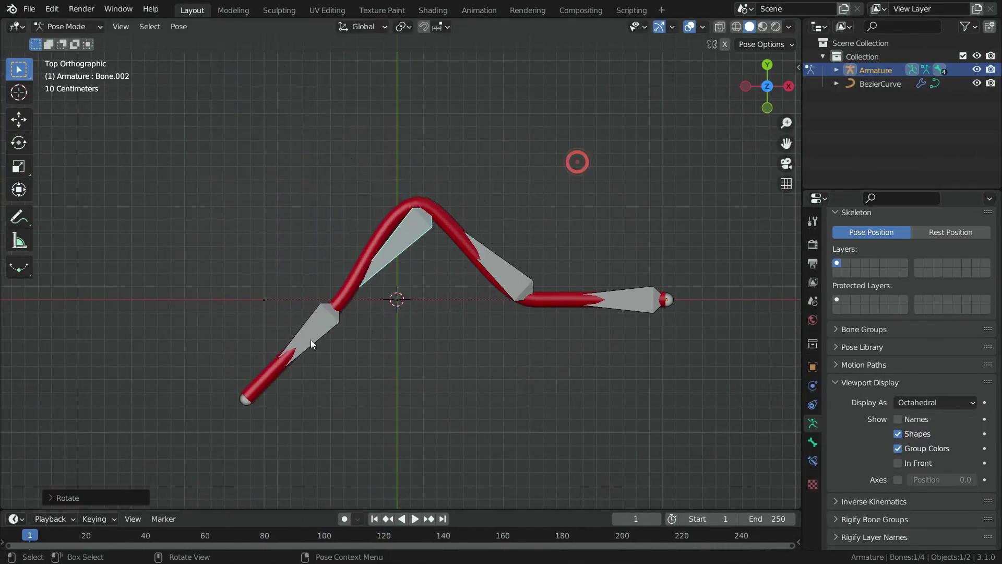
left_click(321, 335)
key("r")
left_click(283, 384)
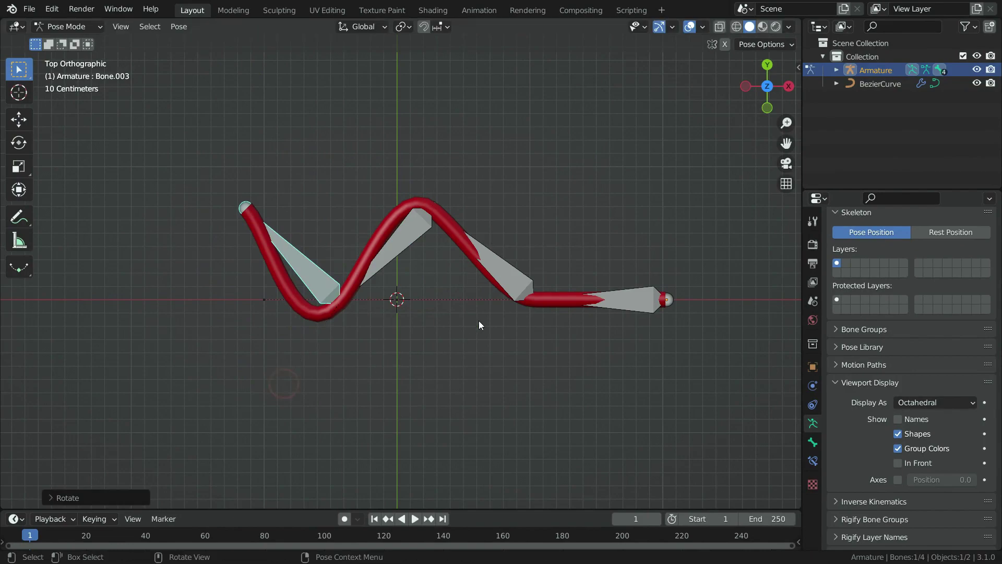
scroll(536, 233, "up", 2)
middle_click_drag(536, 233, 503, 184)
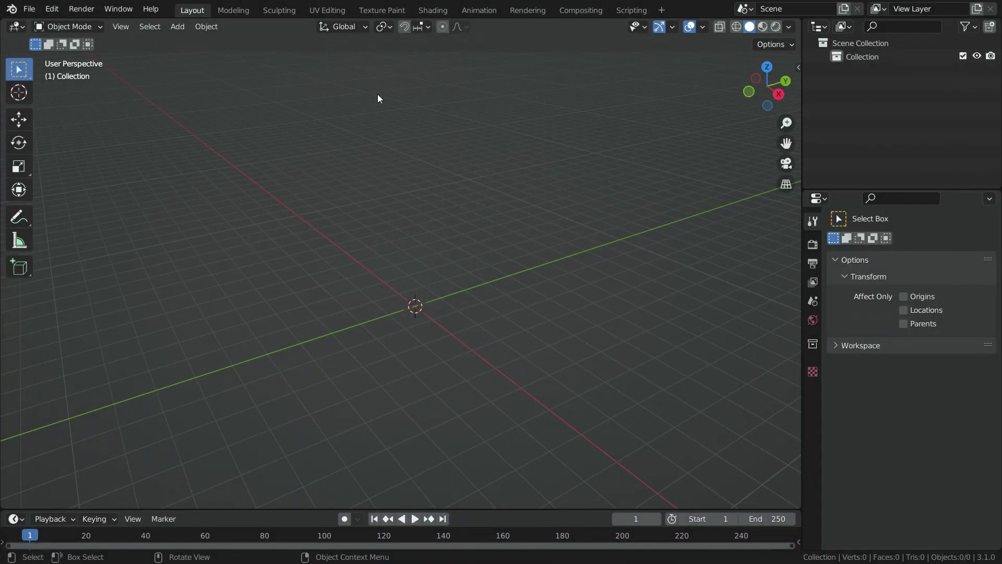
Add a plane scaled up to about 3.195 times its size and apply its scale.
key("shift+a")
mouse_move(377, 95)
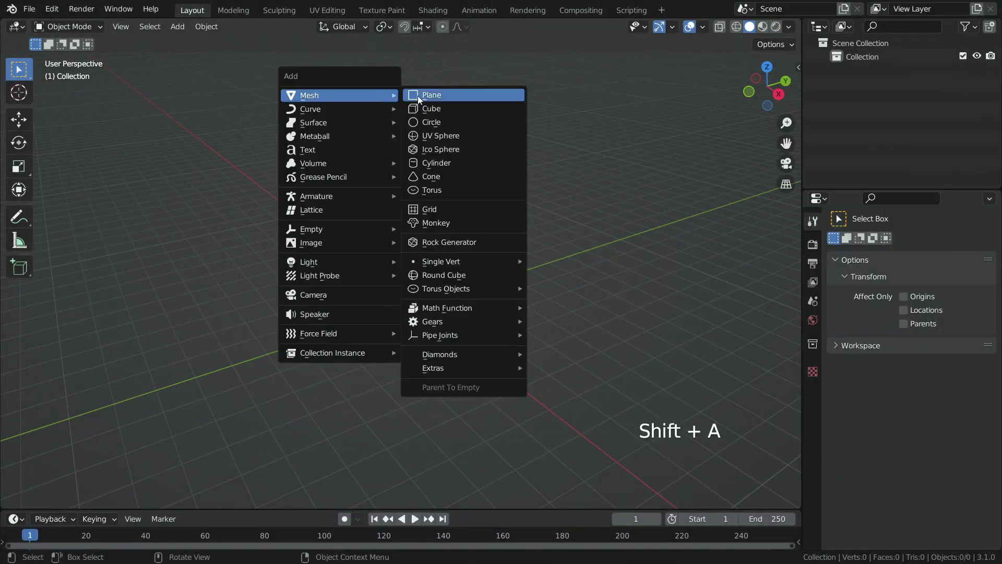
left_click(417, 95)
key("s")
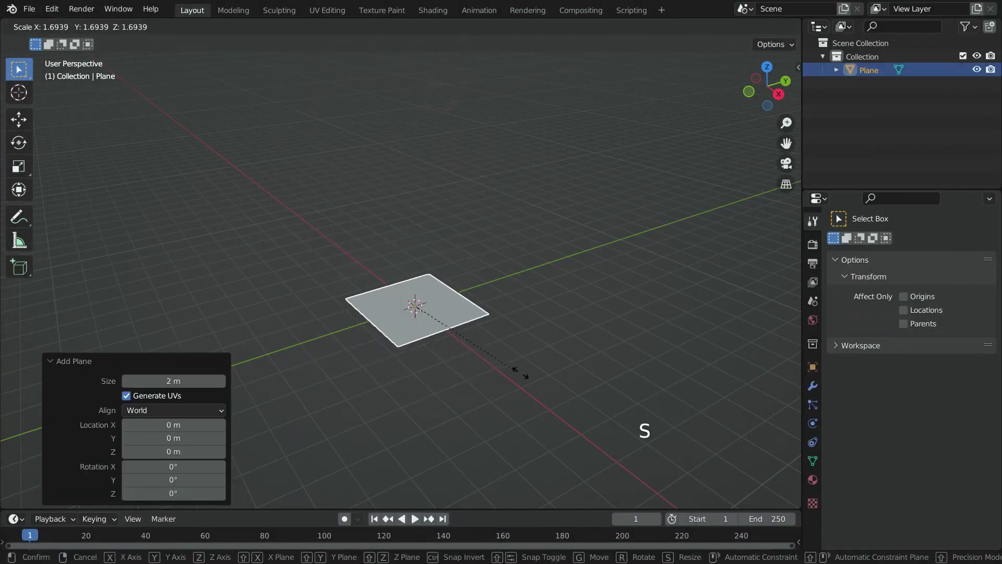
left_click(624, 395)
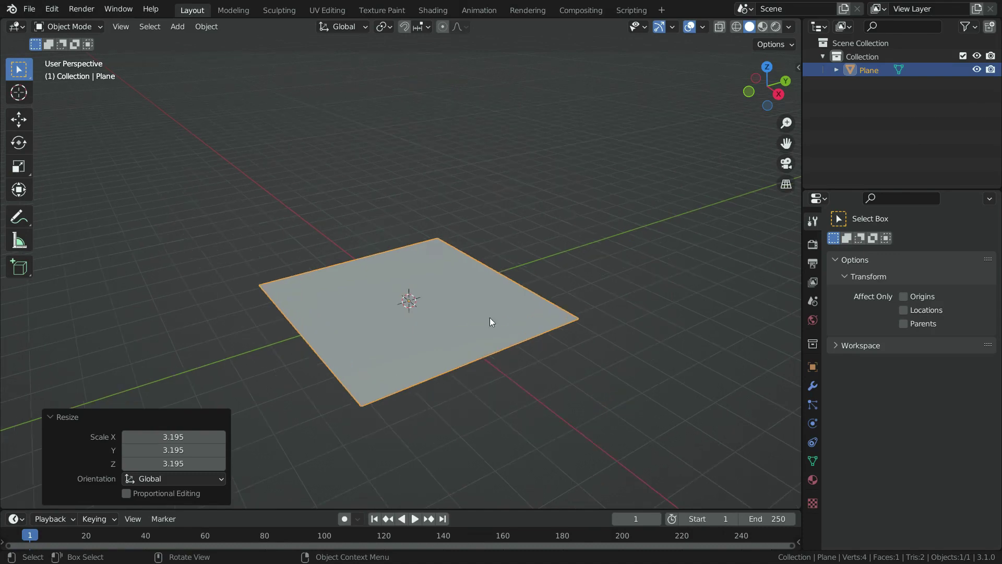
key("ctrl+a")
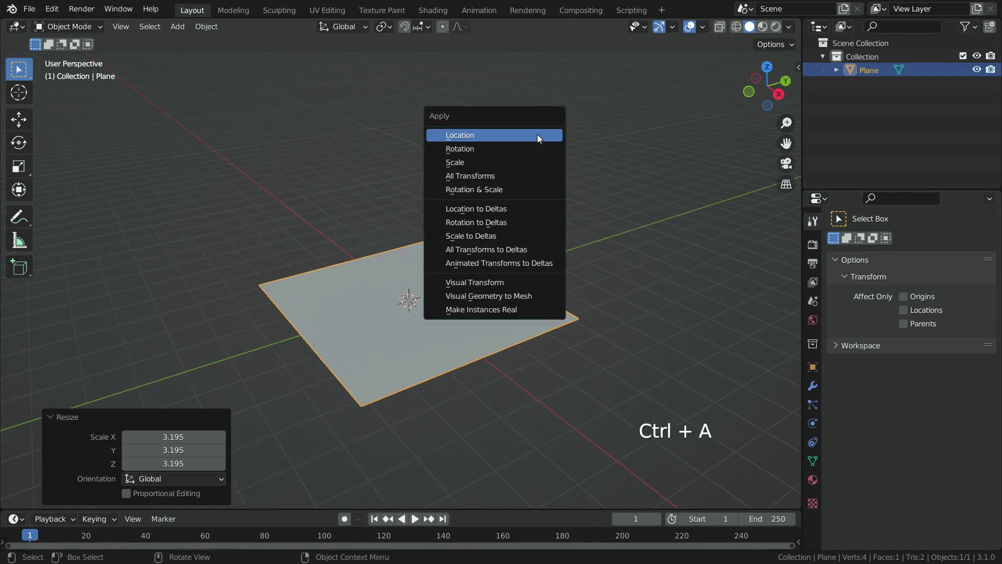
left_click(510, 164)
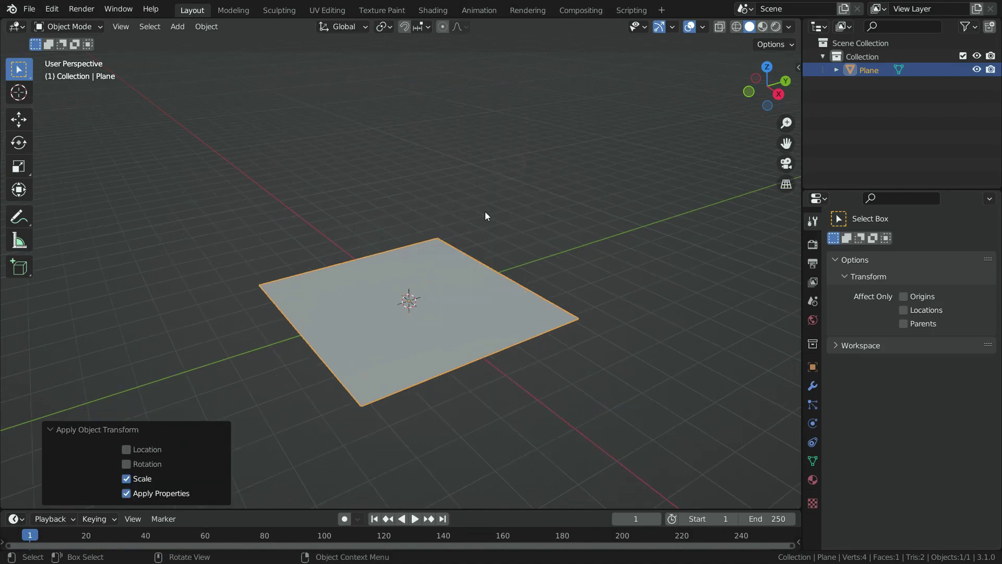
Subdivide the plane's mesh with 50 cuts.
key("Tab")
right_click(469, 190)
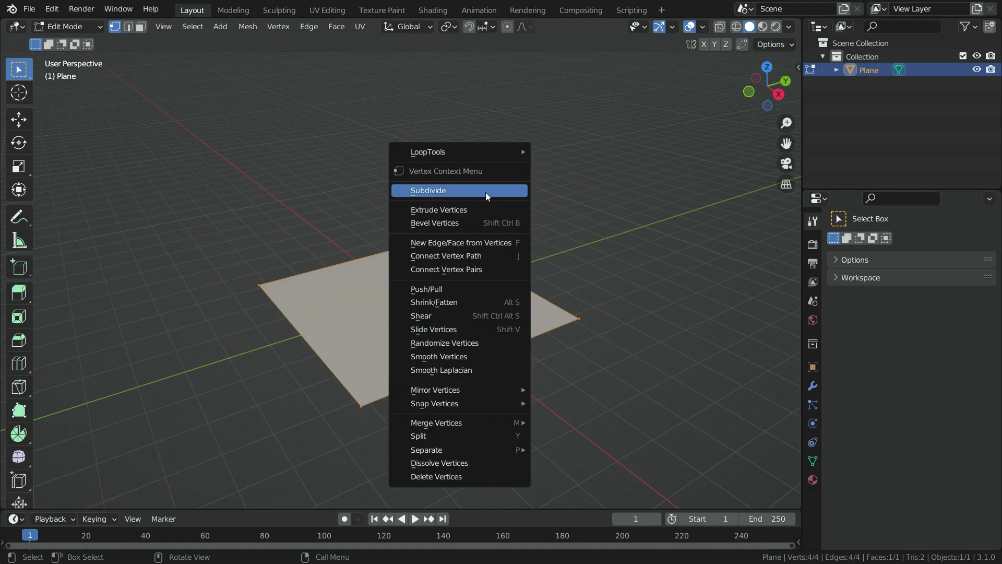
left_click(486, 191)
scroll(261, 365, "up", 1)
left_click(166, 406)
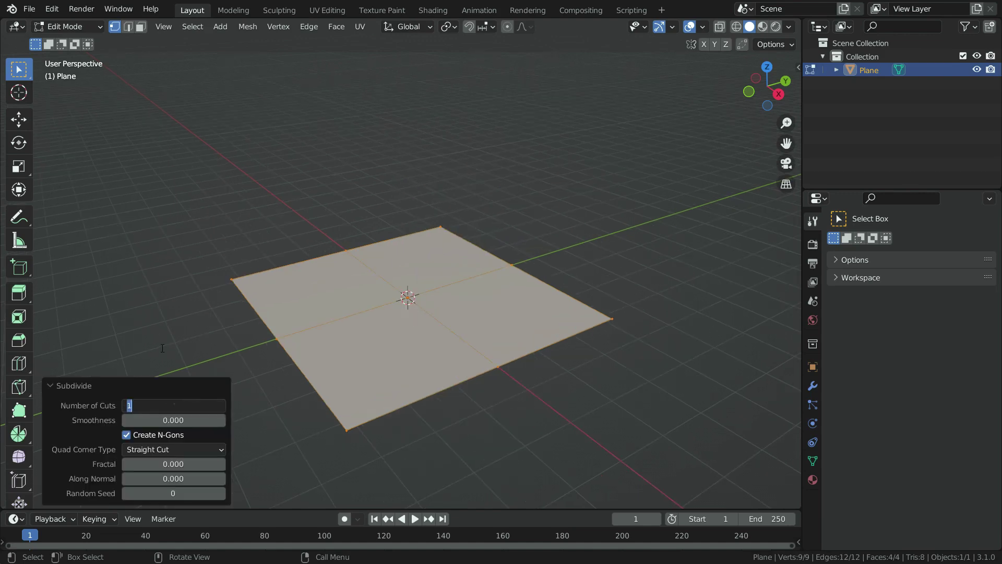
type("50")
key("Return")
middle_click_drag(370, 345, 448, 350)
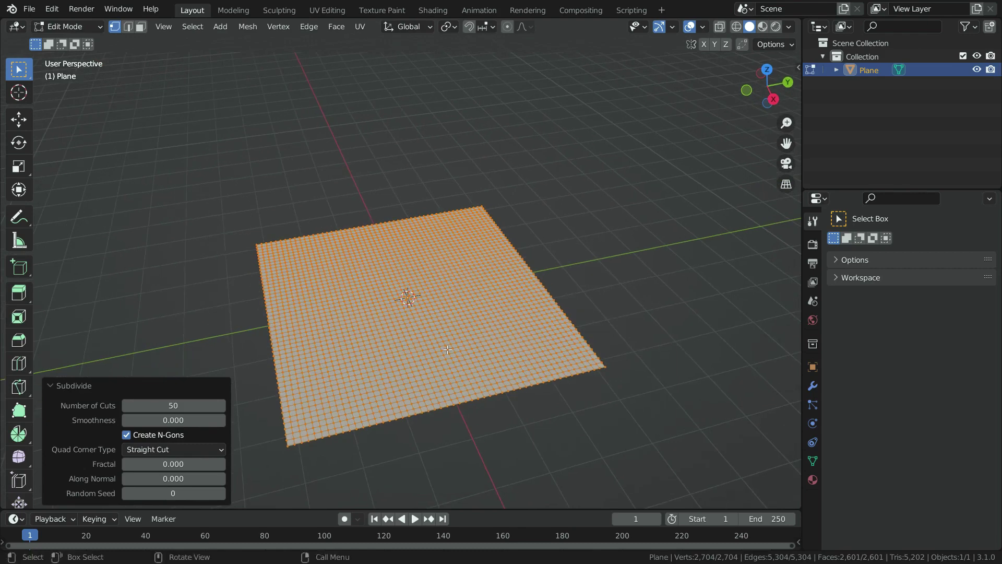
Hook all of the plane's vertices to a new object and display the resulting Hook modifier.
left_click(284, 29)
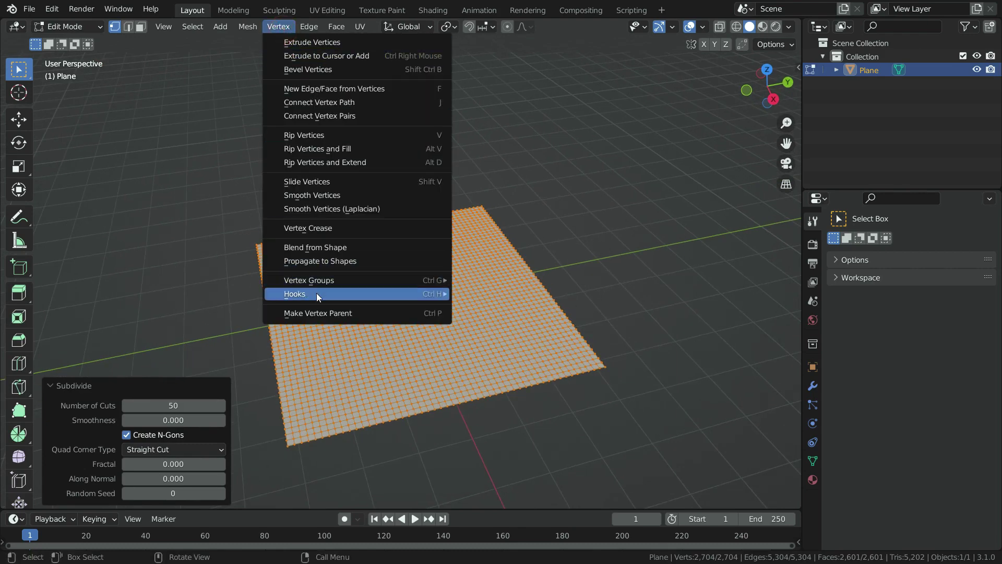
mouse_move(325, 295)
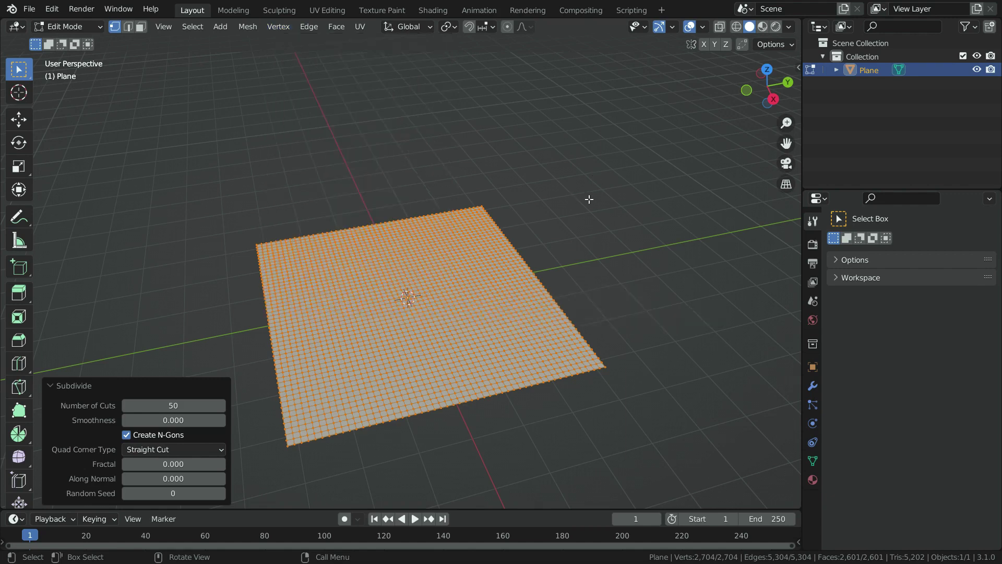
key("ctrl+h")
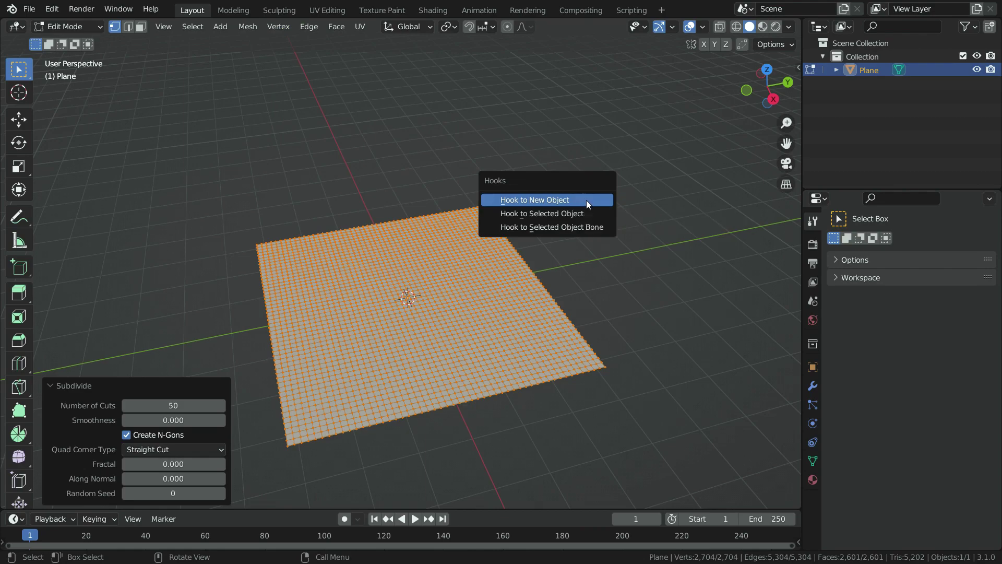
left_click(586, 201)
middle_click_drag(587, 200, 538, 141)
middle_click_drag(412, 287, 469, 288)
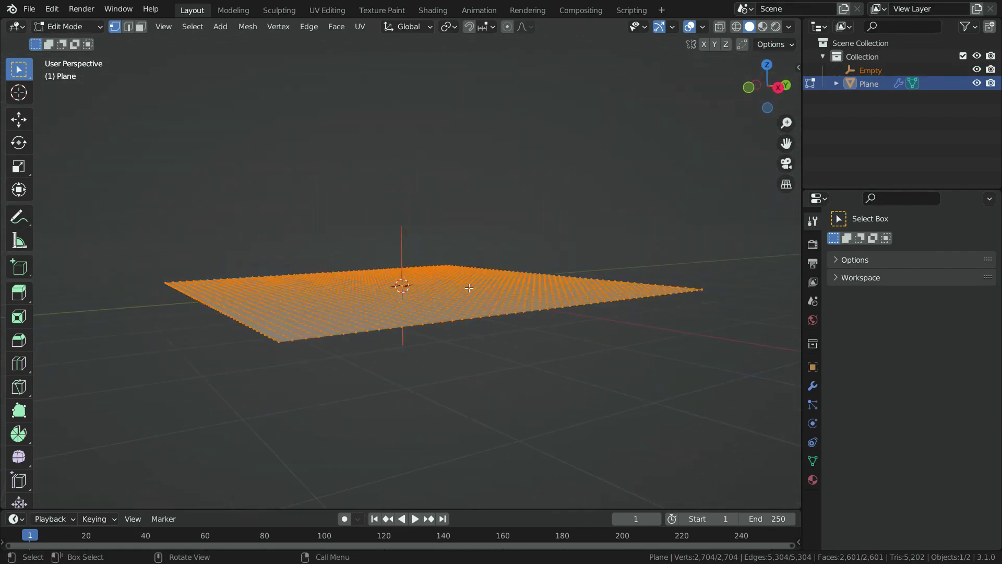
left_click(813, 386)
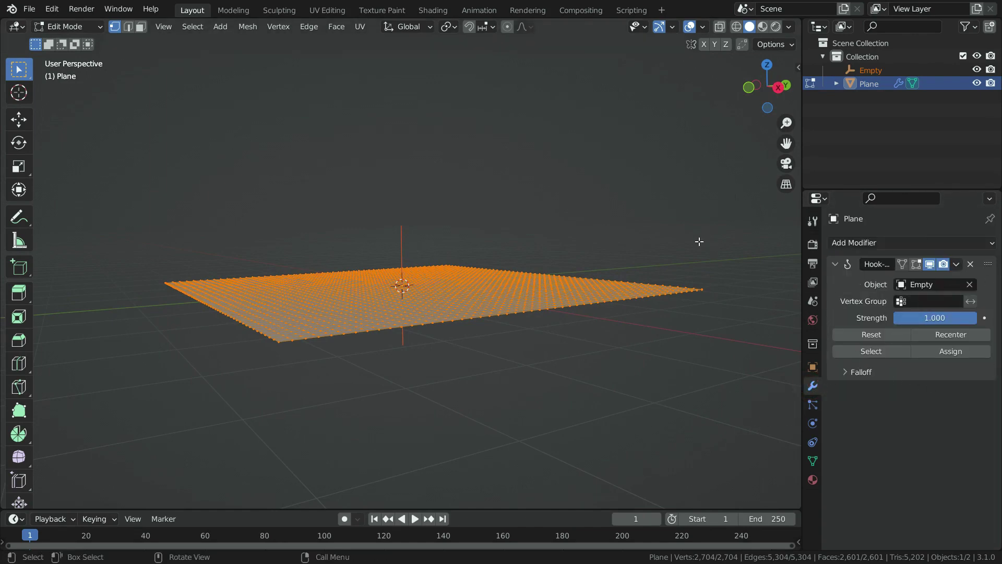
Try moving the empty freely in Object Mode to test how it drags the hooked plane.
key("Tab")
middle_click_drag(690, 232, 655, 264)
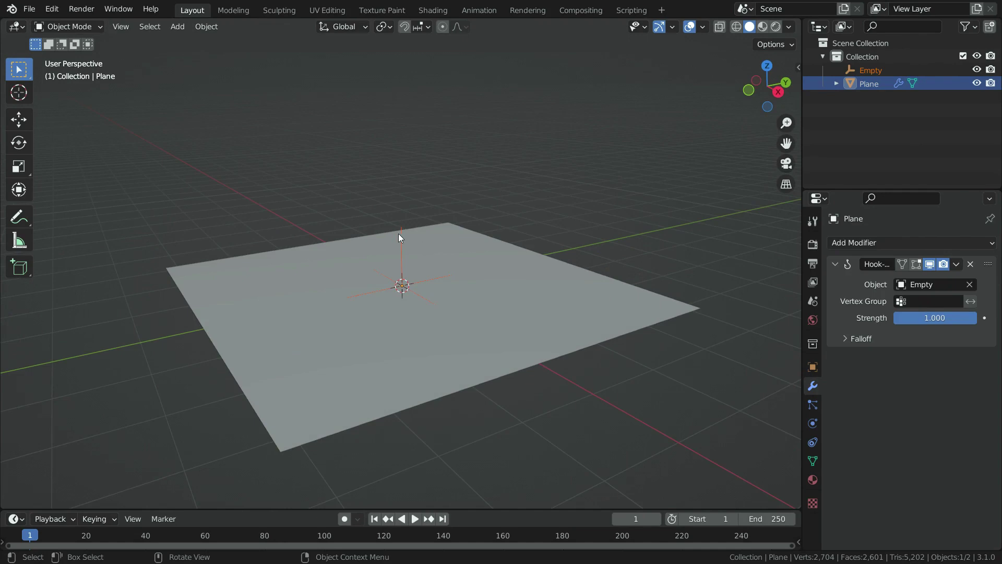
left_click(399, 238)
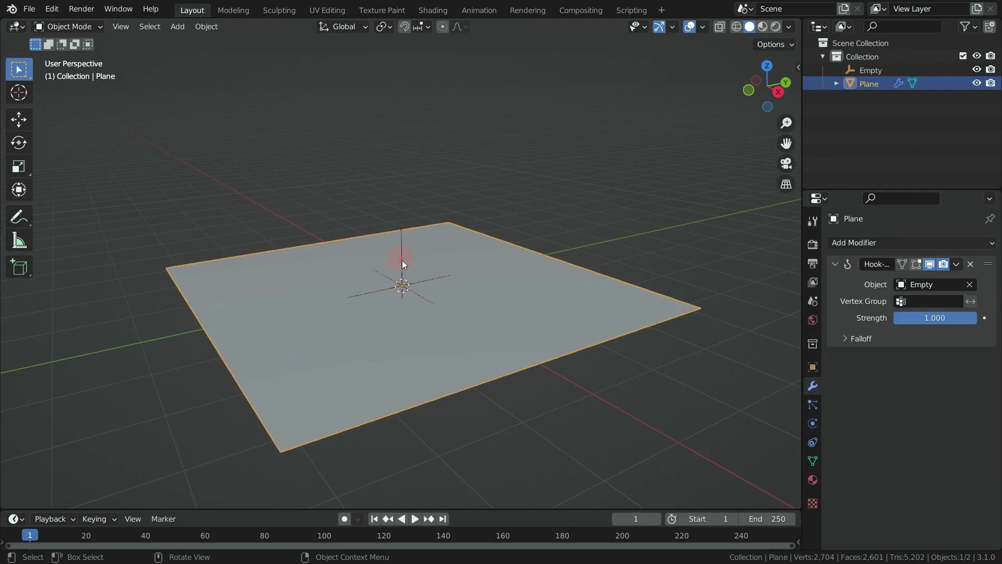
left_click(402, 260)
middle_click_drag(403, 280, 437, 290)
key("g")
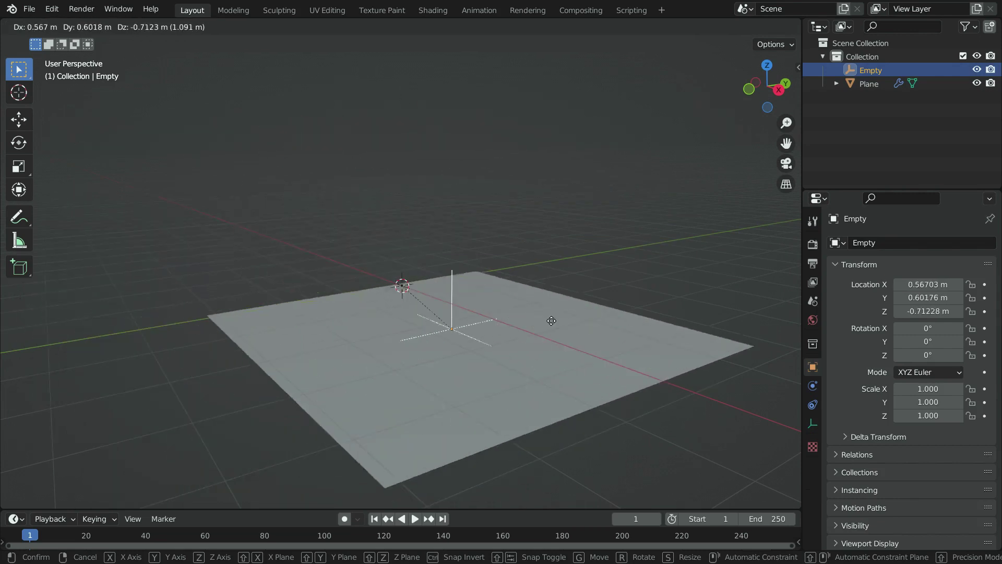
right_click(522, 255)
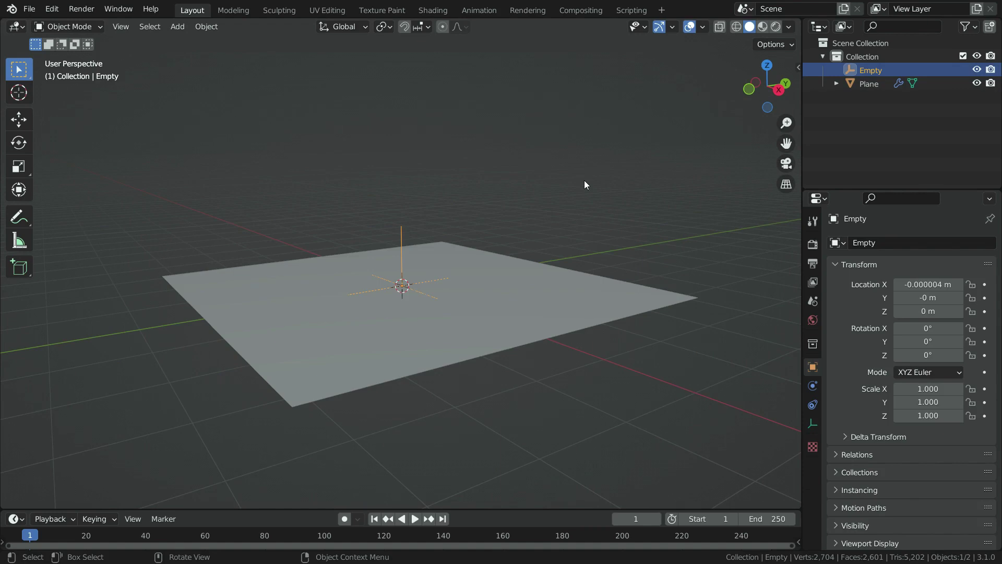
Add a vertex group to the plane's mesh in Edit Mode.
left_click(578, 297)
key("Tab")
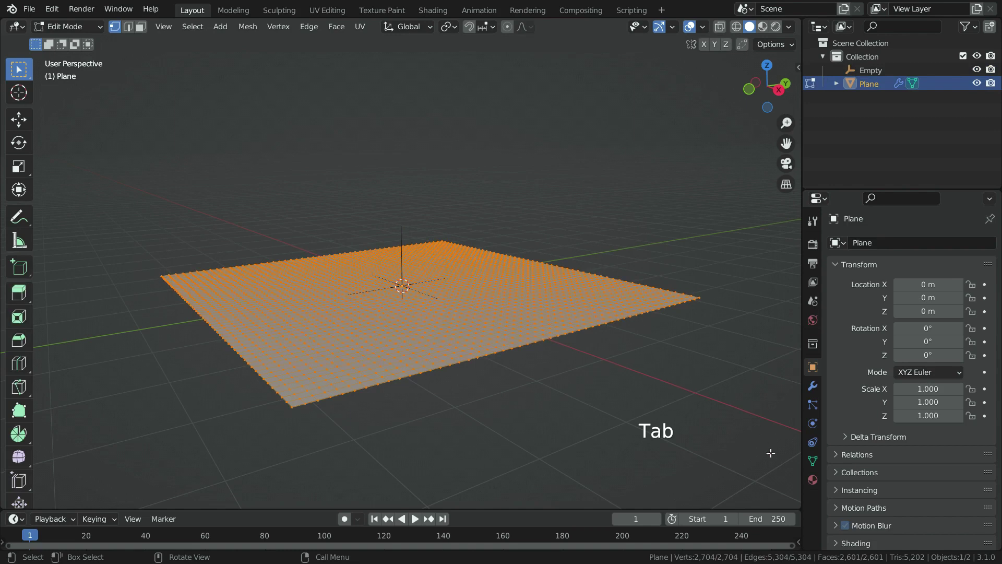
left_click(813, 460)
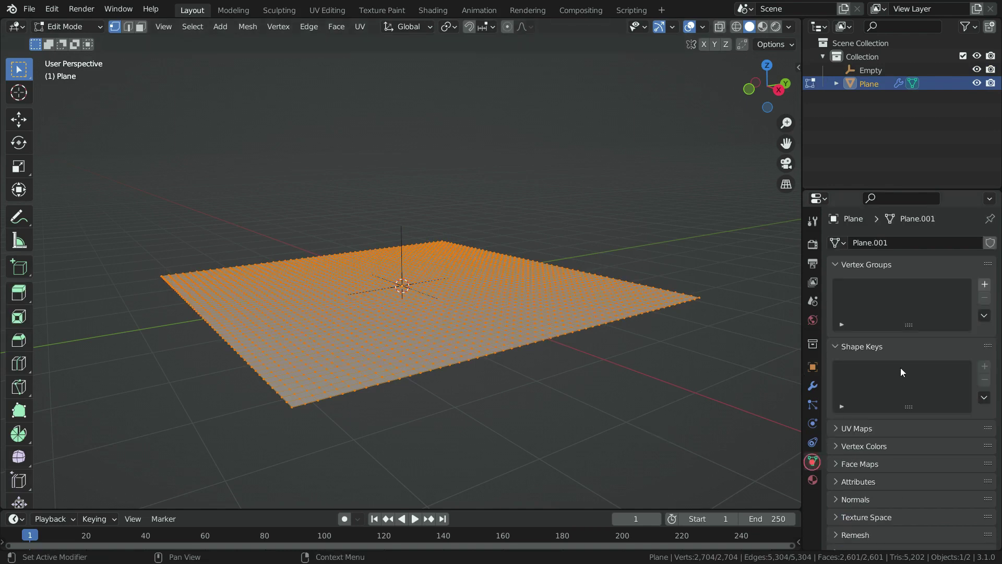
left_click(986, 285)
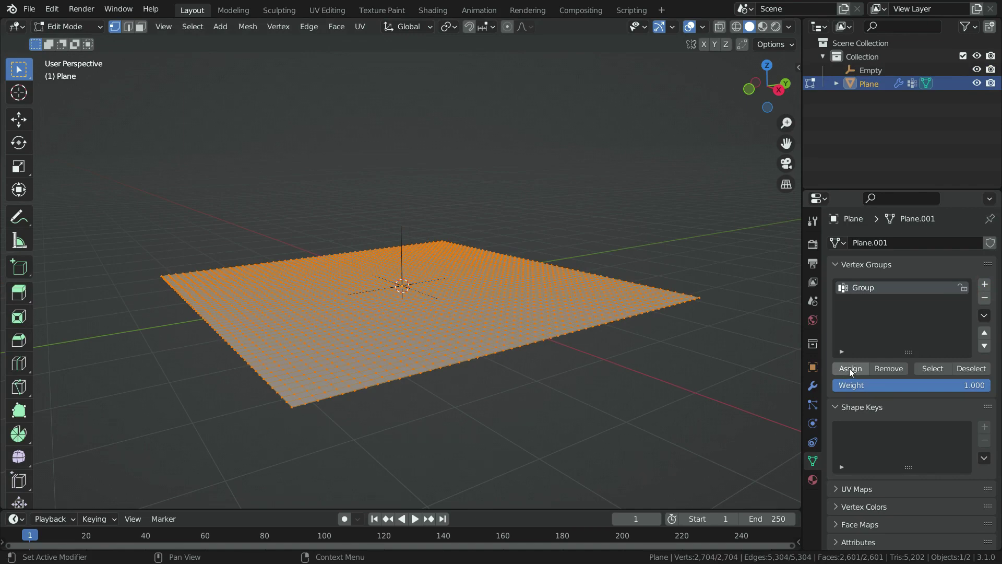
Circle-select an S-shaped band of vertices across the plane from the top view and assign it to the vertex group.
key("KP_7")
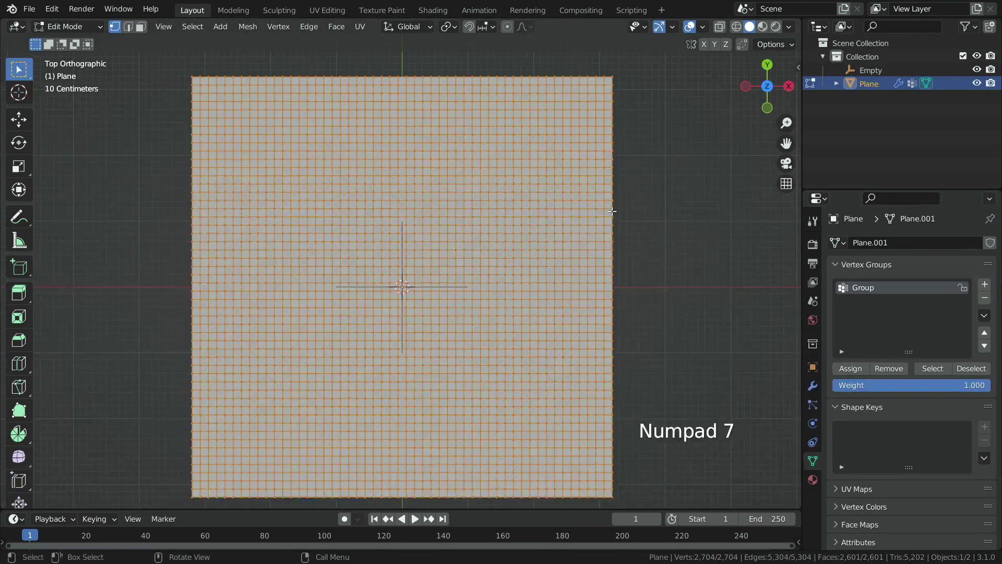
scroll(651, 230, "down", 1)
key("alt+a")
key("c")
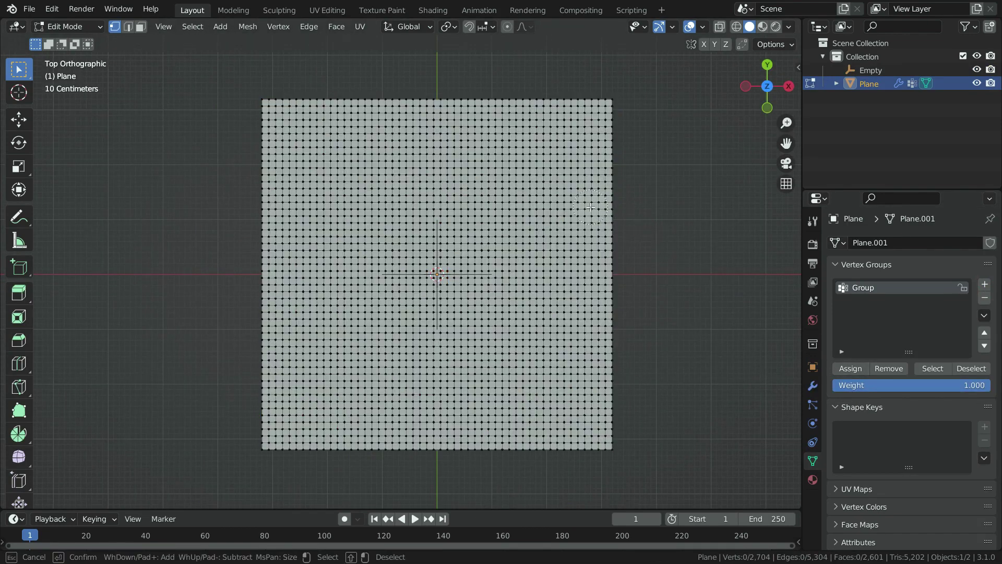
mouse_move(532, 185)
left_mouse_down()
mouse_move(466, 145)
mouse_move(400, 148)
mouse_move(363, 214)
mouse_move(378, 267)
mouse_move(415, 293)
mouse_move(492, 304)
mouse_move(531, 352)
mouse_move(495, 401)
mouse_move(381, 399)
mouse_move(345, 374)
left_mouse_up()
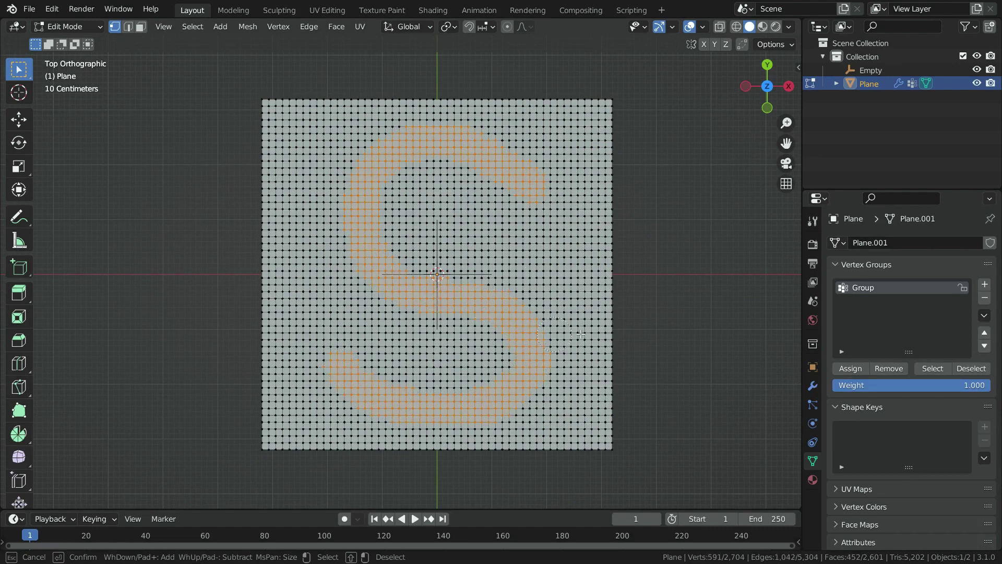
right_click(716, 265)
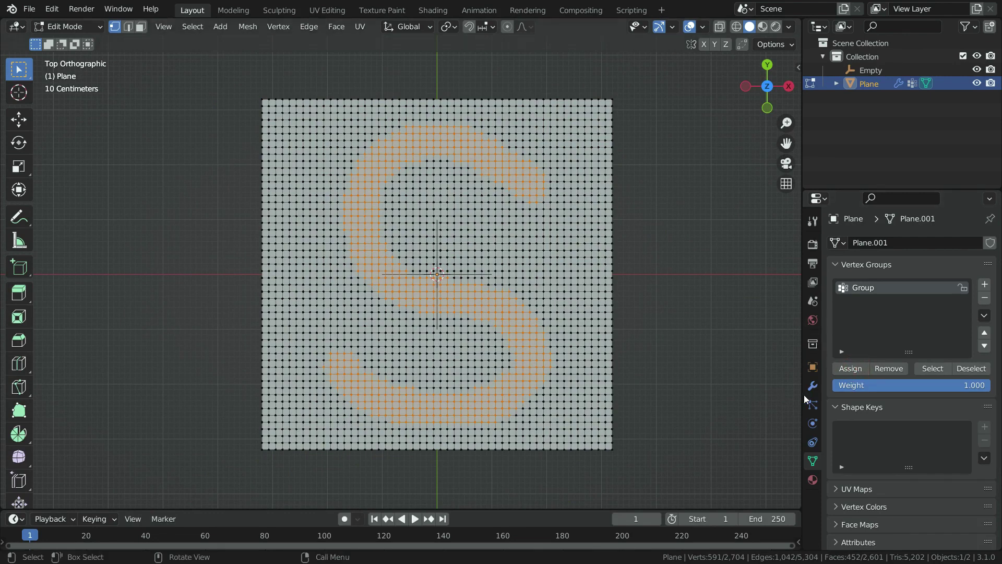
key("Tab")
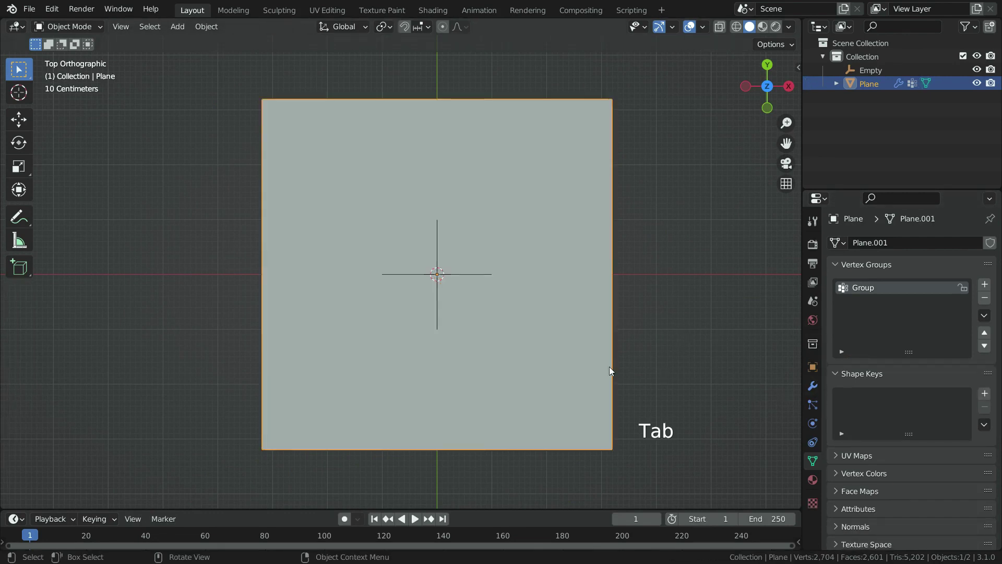
Set the Hook modifier's vertex group to Group.
middle_click_drag(609, 367, 673, 308)
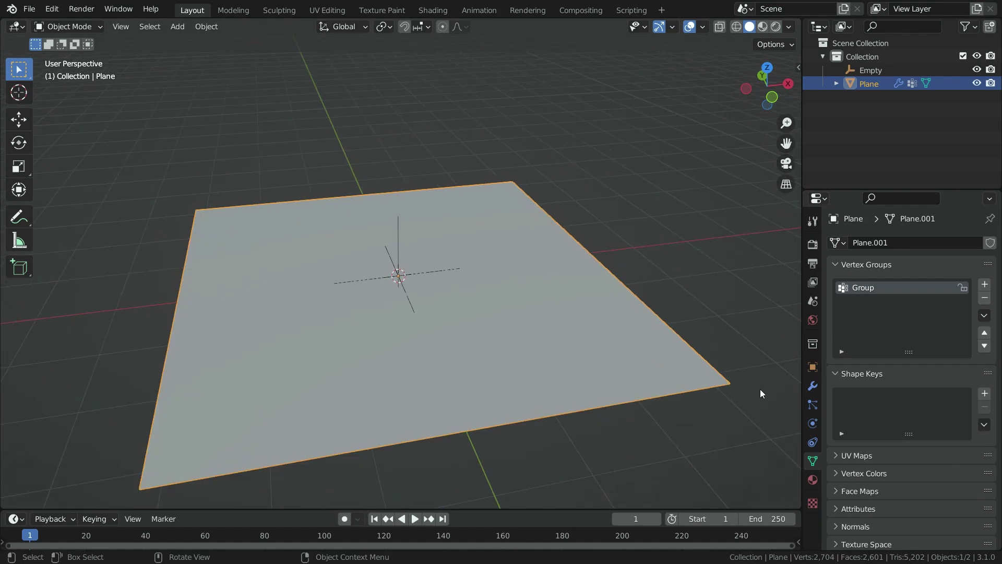
left_click(813, 388)
left_click(921, 301)
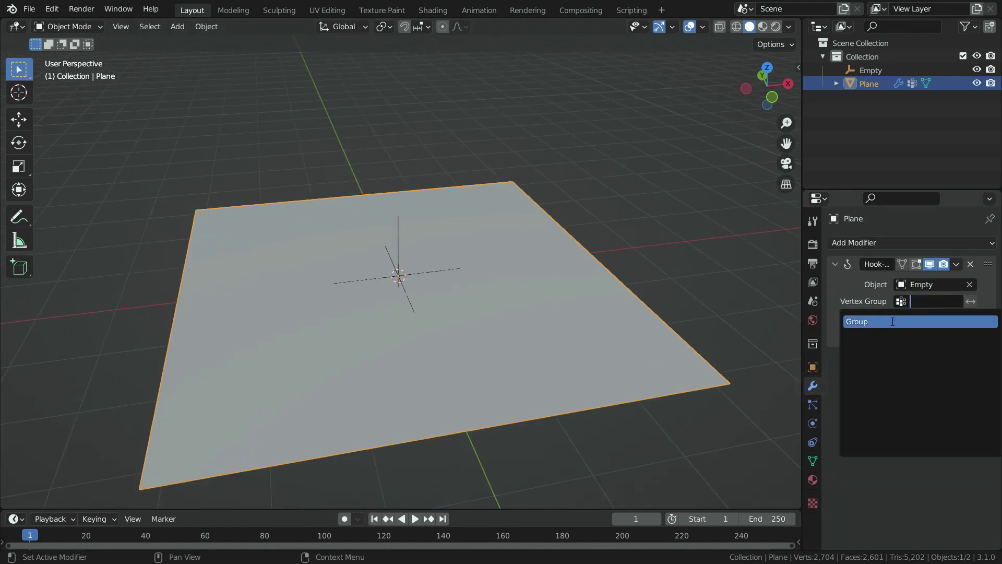
left_click(892, 322)
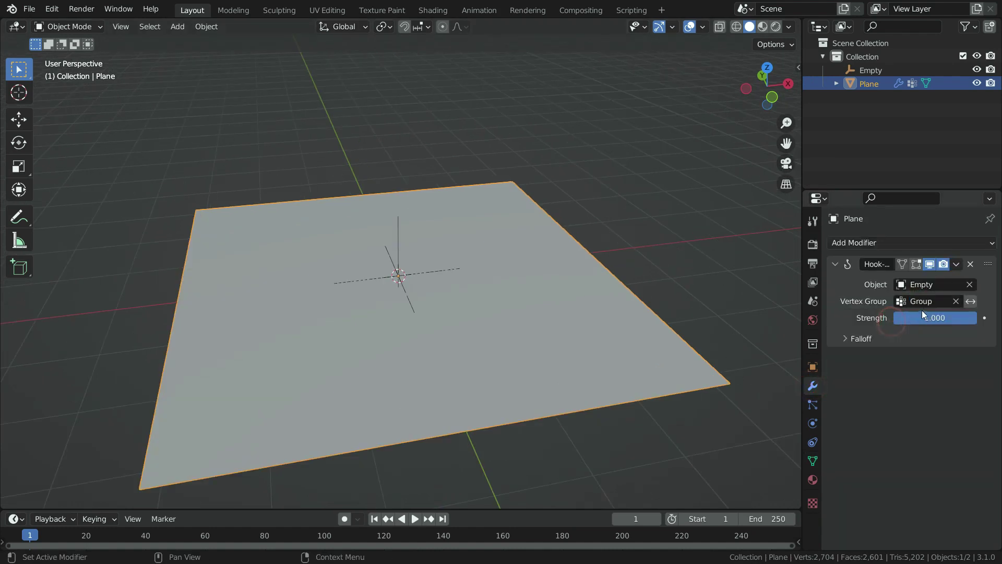
Select the empty and raise it about 0.94 m along the global Z axis to lift the hooked vertices.
left_click(399, 239)
key("g")
key("z")
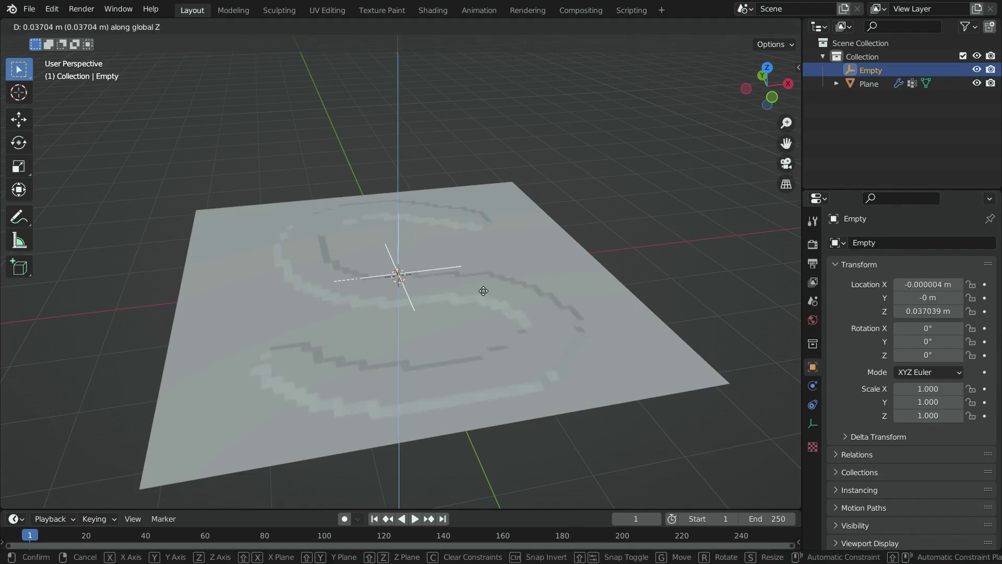
left_click(527, 275)
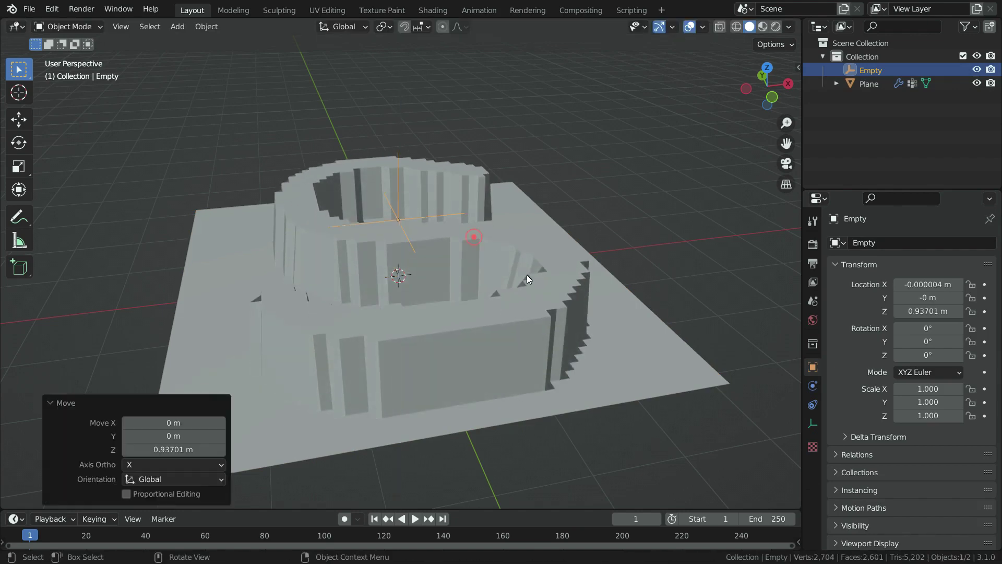
middle_click_drag(527, 274, 499, 244)
Lower the empty about 1.94 m along the global Z axis so the S shape sinks below the plane.
key("g")
key("z")
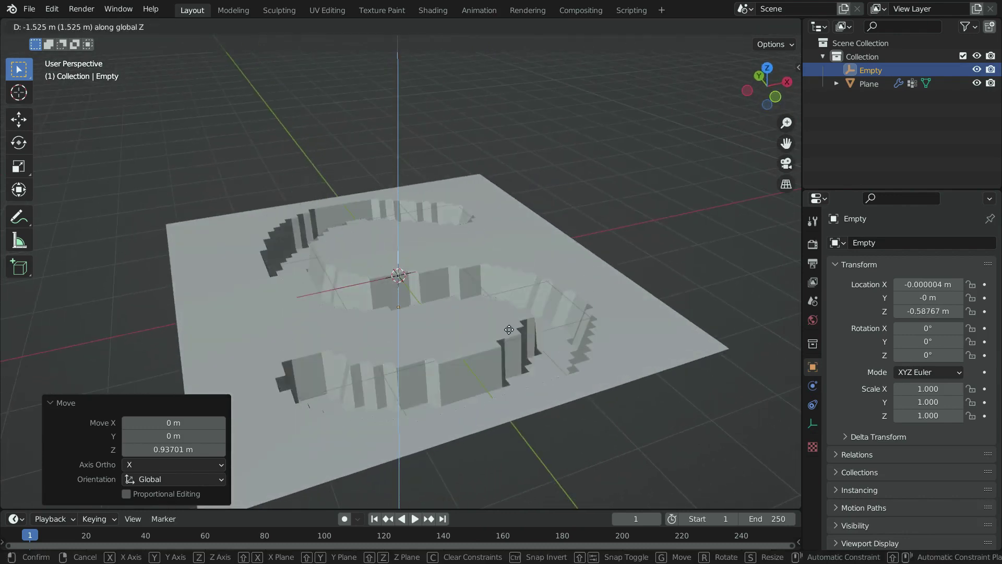
left_click(514, 350)
middle_click_drag(514, 350, 483, 325)
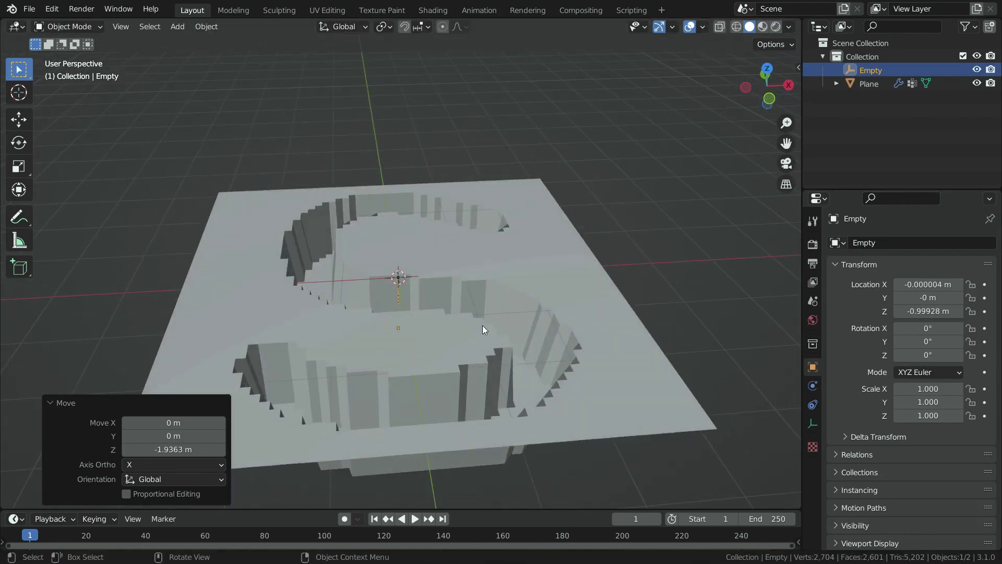
Raise the empty about 1.92 m along the global Z axis to bring the S shape back above the plane.
key("g")
key("z")
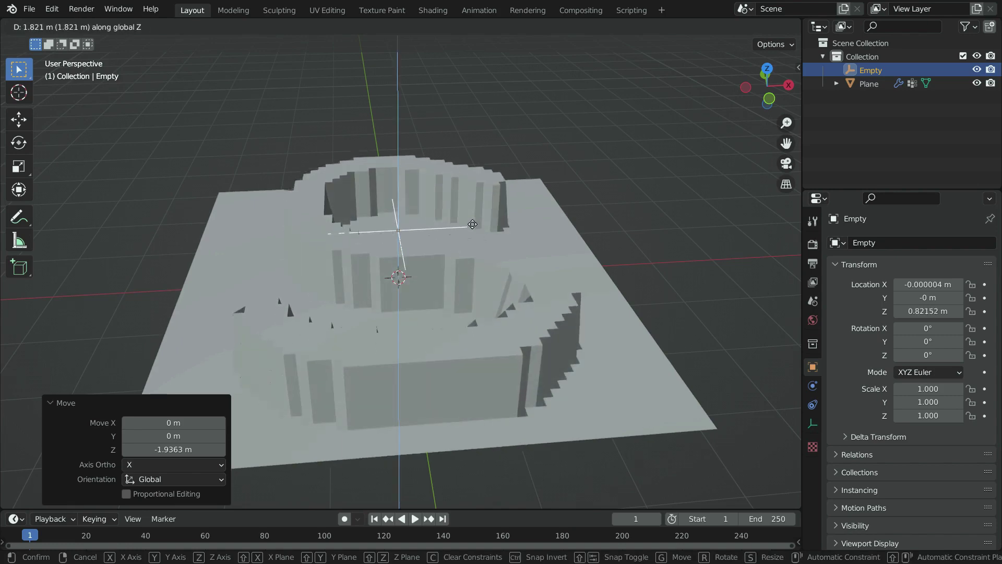
left_click(506, 288)
middle_click_drag(506, 288, 433, 319)
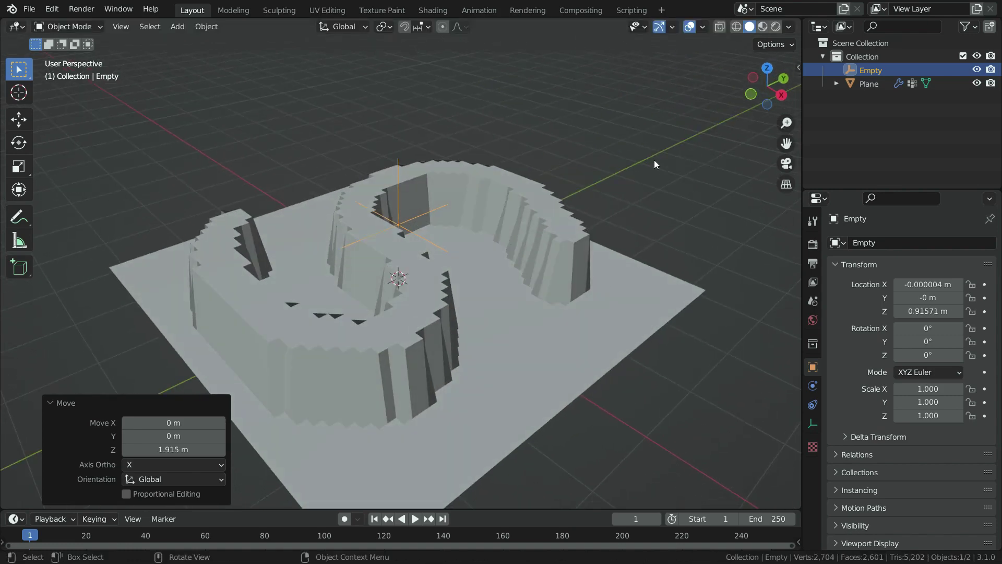
Put the plane in Edit Mode and enable the Hook modifier's Edit Mode and On Cage display.
left_click(559, 260)
key("Tab")
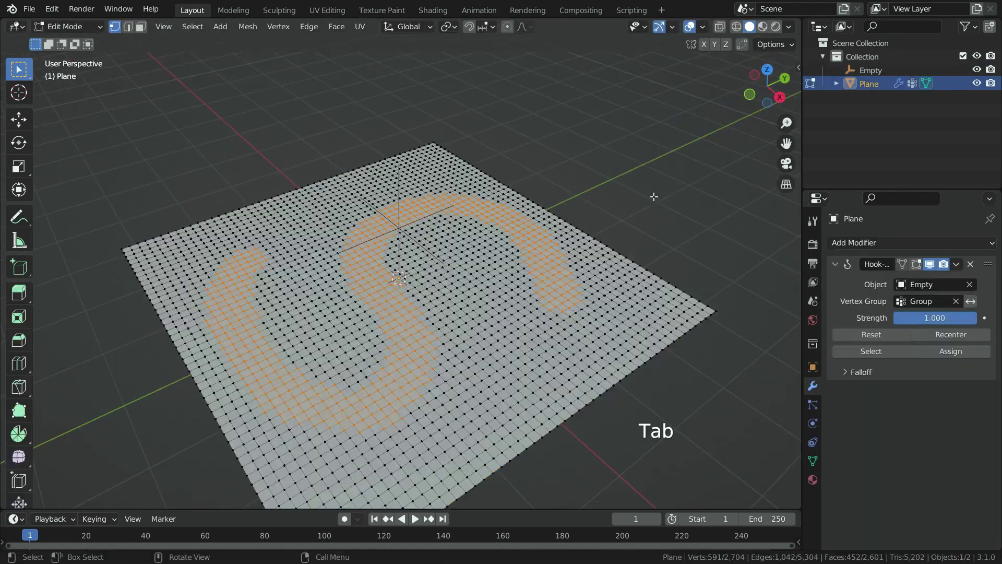
left_click(917, 265)
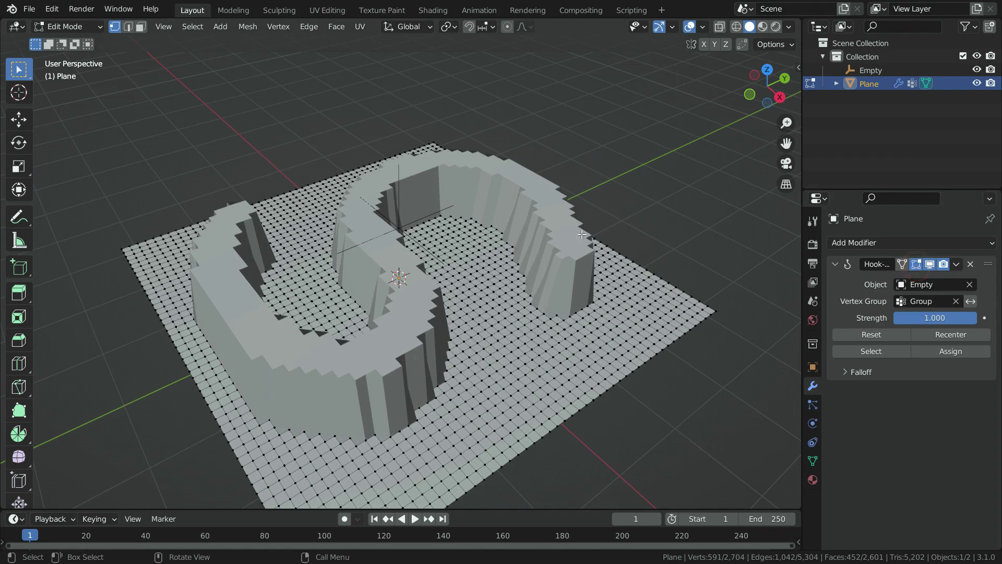
left_click(901, 265)
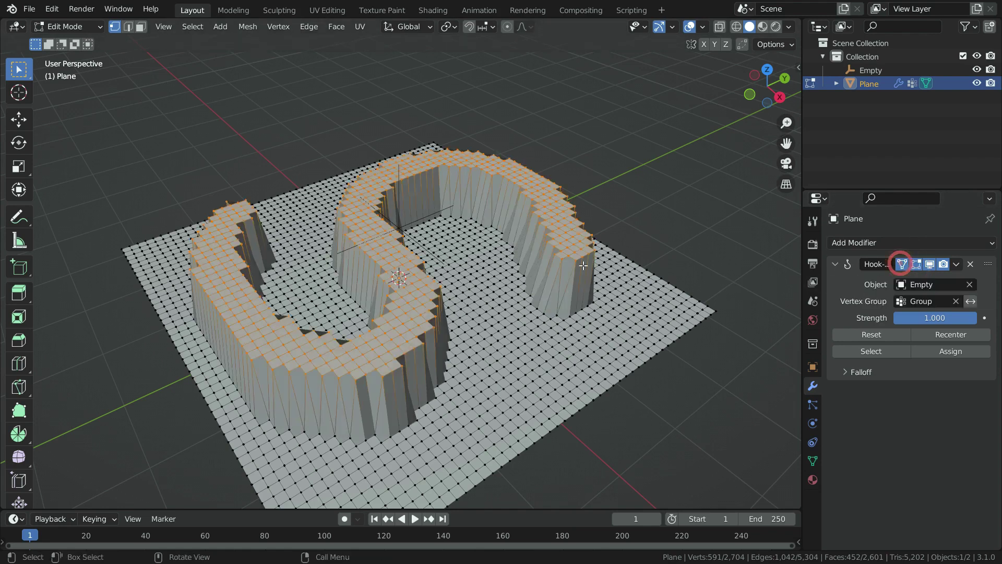
middle_click_drag(404, 405, 433, 414)
mouse_move(962, 318)
left_mouse_down()
mouse_move(880, 319)
mouse_move(961, 318)
left_mouse_up()
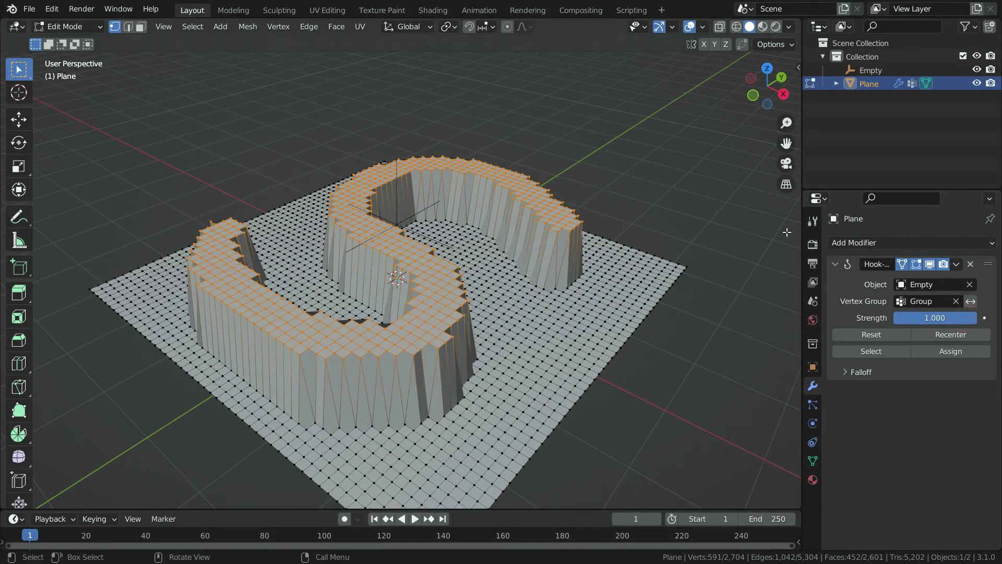
Clear the Hook modifier's vertex group and reset the hook's offset.
left_click(957, 301)
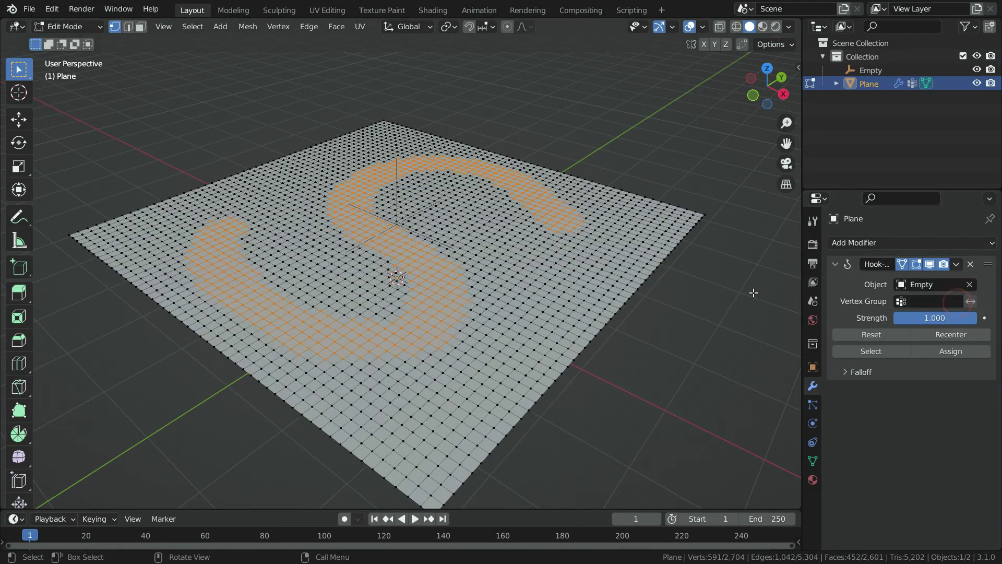
left_click(890, 355)
left_click(882, 336)
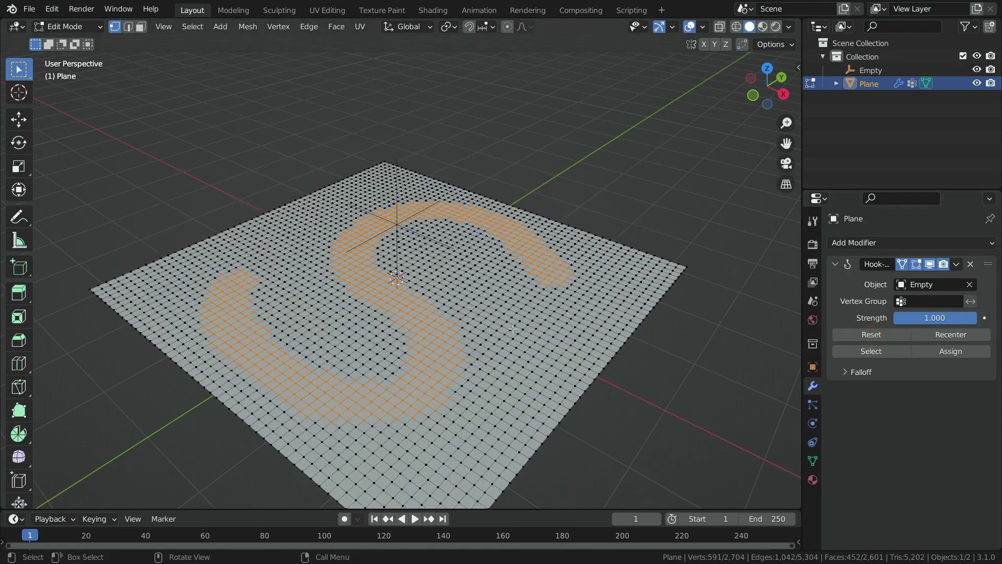
From the top view, box-select two full-length vertex strips near the plane's left and right sides and assign them to the hook.
middle_click_drag(651, 289, 678, 243)
left_click(694, 235)
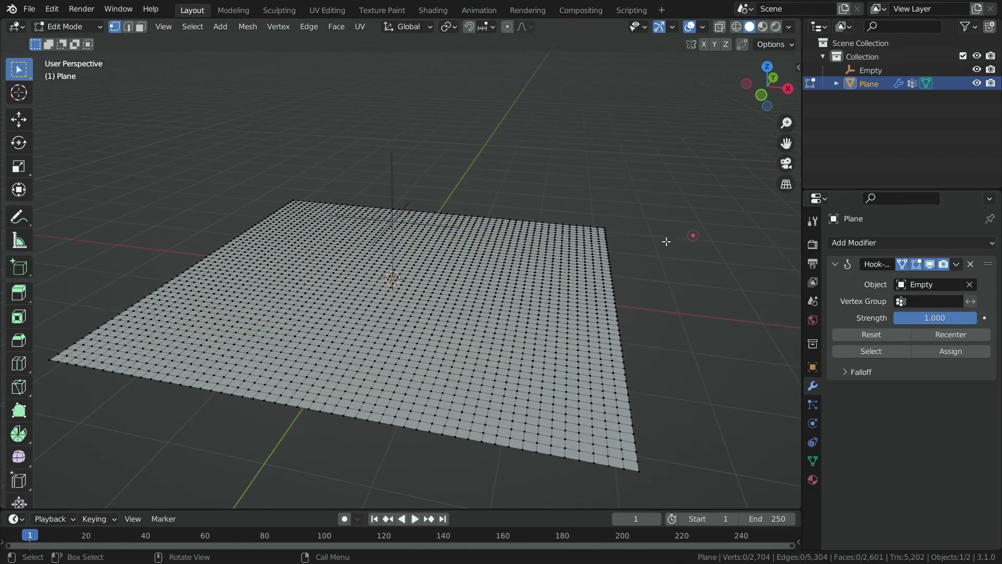
key("KP_7")
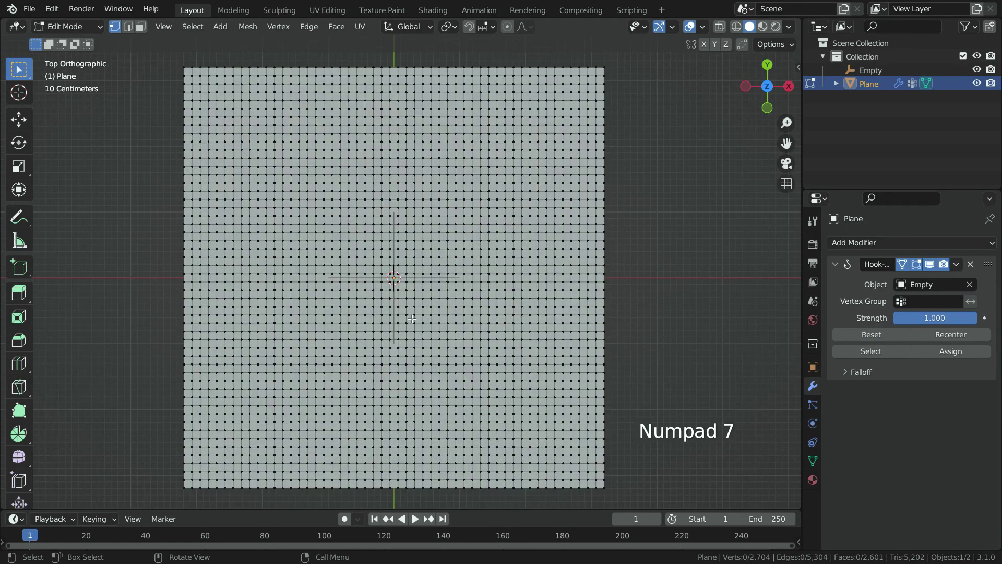
scroll(412, 319, "down", 1)
left_click_drag(249, 91, 290, 473)
left_click_drag(470, 92, 522, 477, "shift")
middle_click_drag(602, 382, 621, 295)
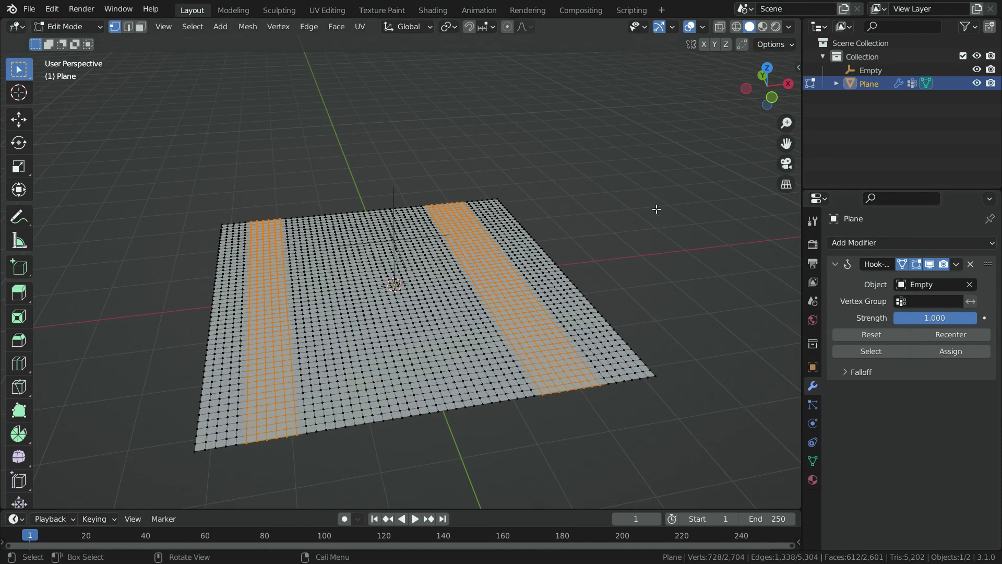
In Object Mode, raise the empty about 1.33 m along the global Z axis to lift the two hooked strips.
key("Tab")
left_click(396, 249)
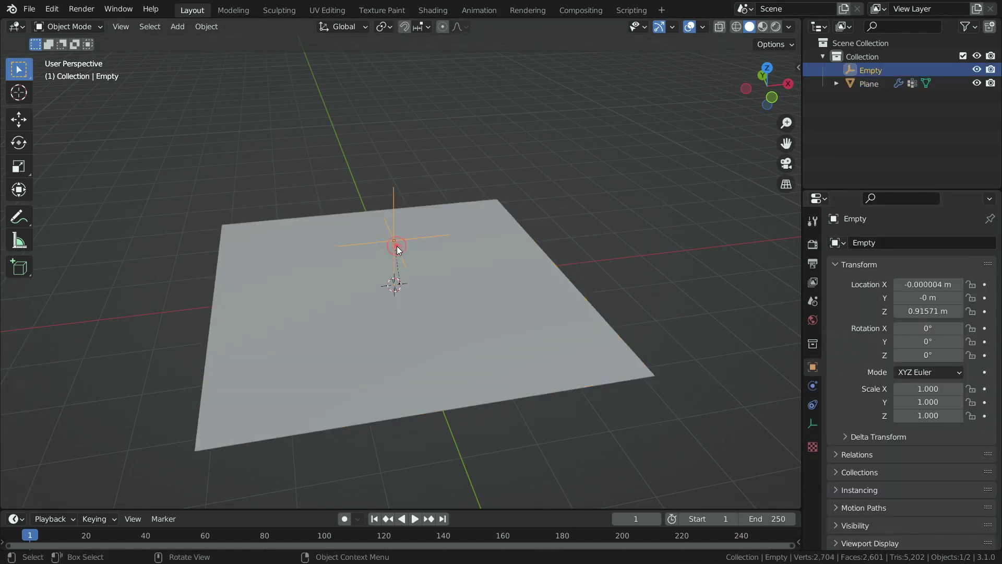
key("g")
key("z")
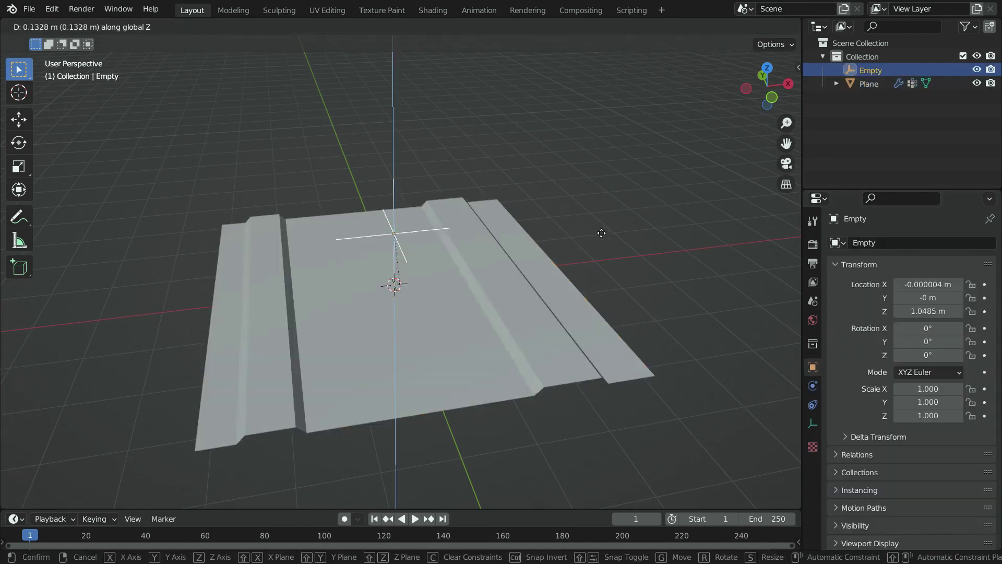
left_click(587, 167)
middle_click_drag(417, 320, 443, 312)
Try rotating the empty about 12.8° around the global X axis to tilt the strips, and undo the rotation.
key("r")
key("x")
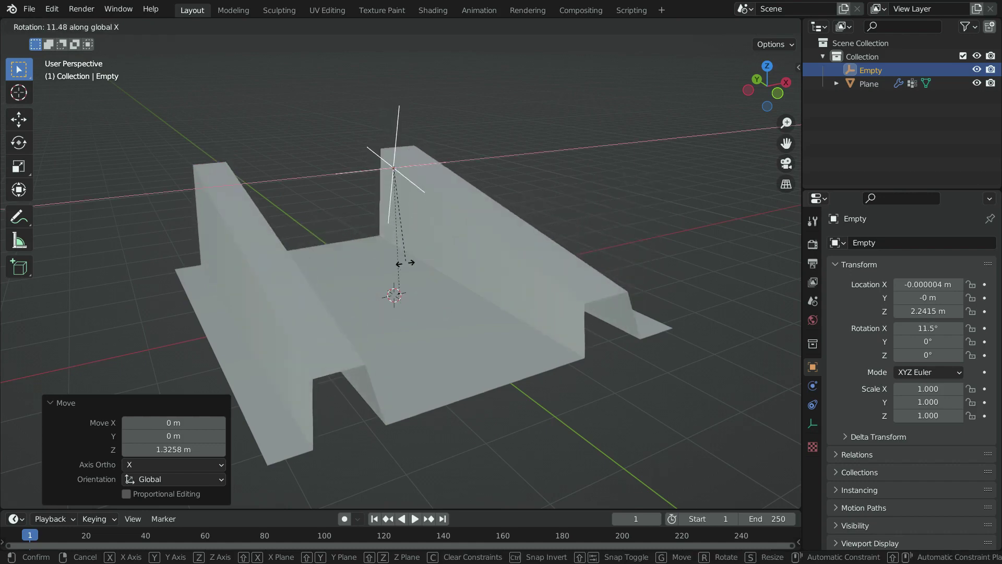
left_click(378, 300)
middle_click_drag(378, 299, 359, 323)
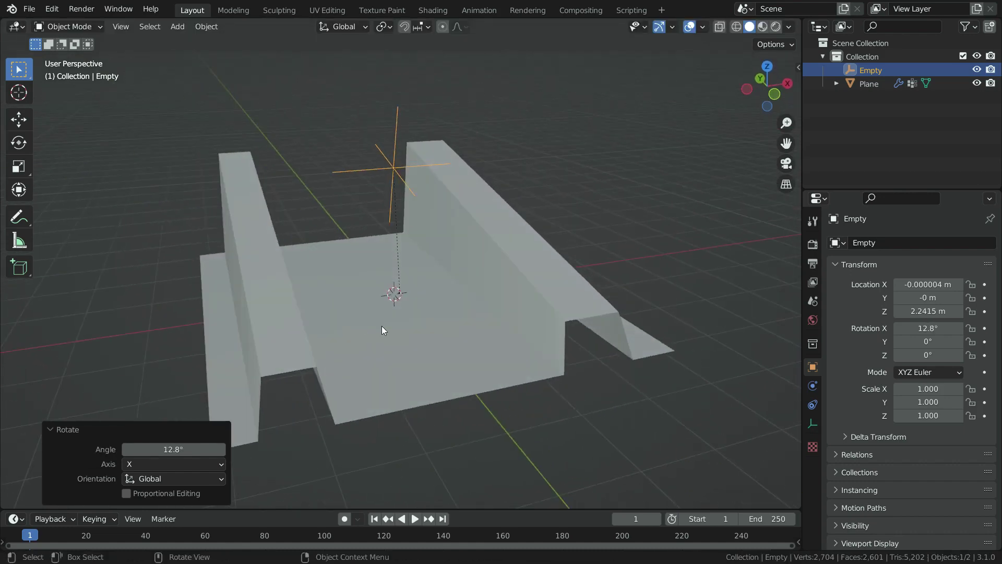
key("ctrl+z")
Try scaling the empty along the Y axis to test its effect on the strips, and undo the scaling.
key("s")
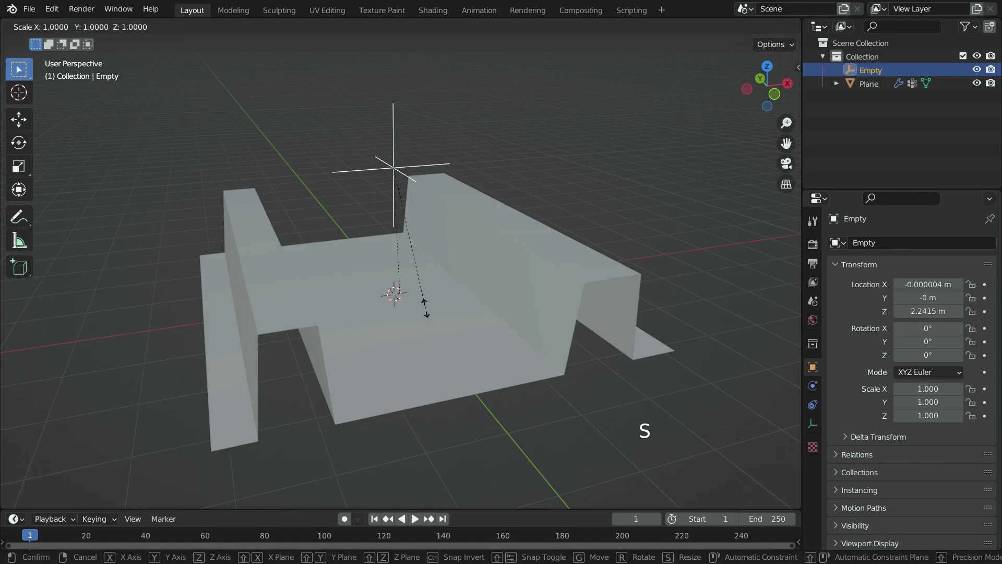
key("y")
left_click(365, 217)
middle_click_drag(365, 217, 406, 330)
key("ctrl+z")
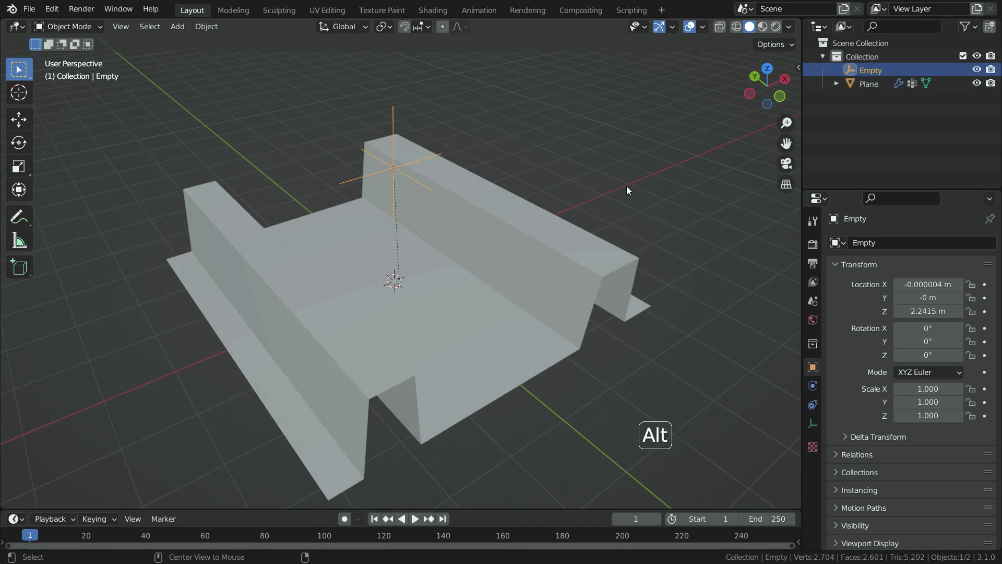
Clear the empty's location and reset the Hook modifier with the plane in Edit Mode.
key("alt+g")
middle_click_drag(433, 299, 415, 286)
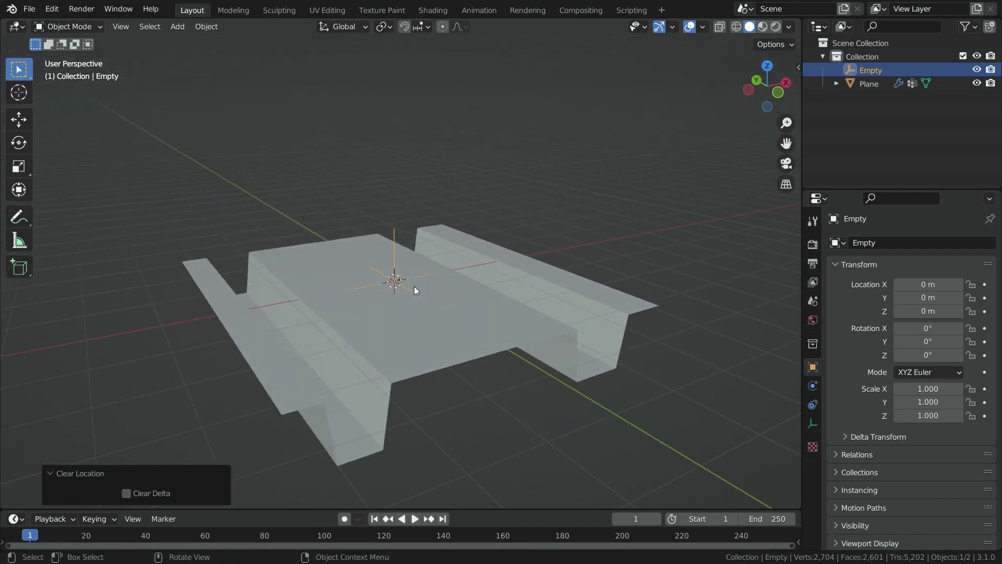
left_click(462, 303)
key("Tab")
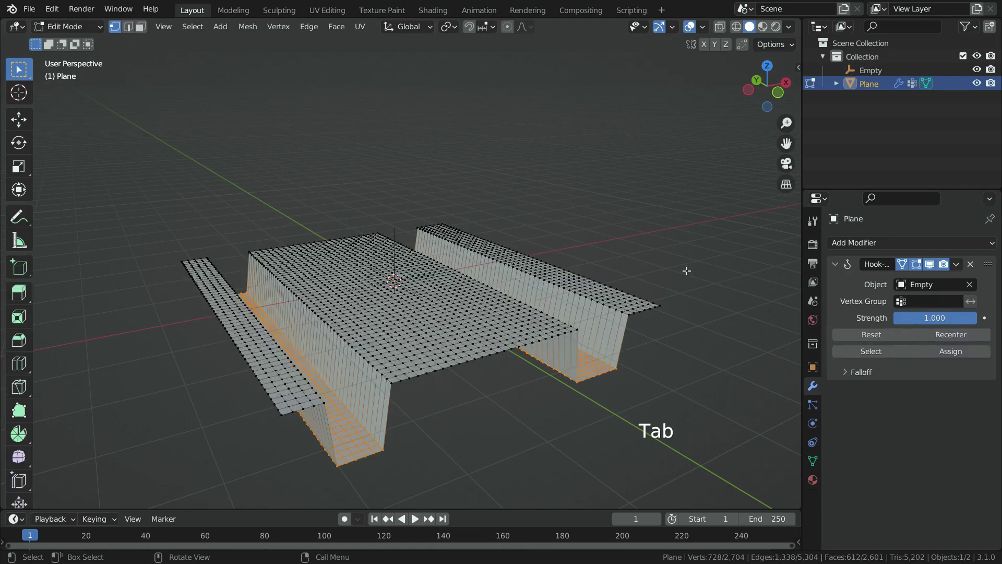
left_click(885, 338)
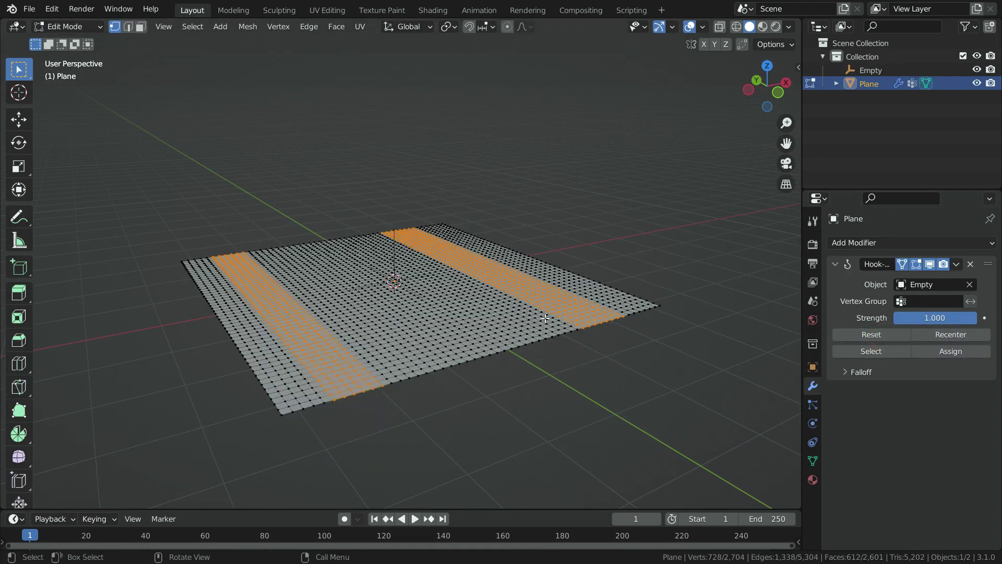
Deselect all the plane's vertices and reselect the ones assigned to the hook through the Hook modifier.
middle_click_drag(547, 326, 626, 207)
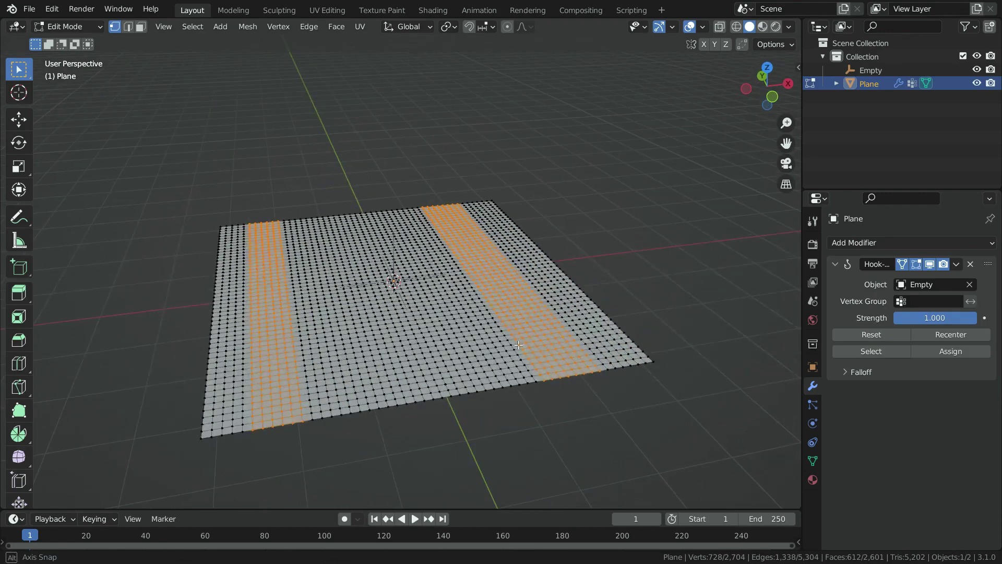
left_click(627, 208)
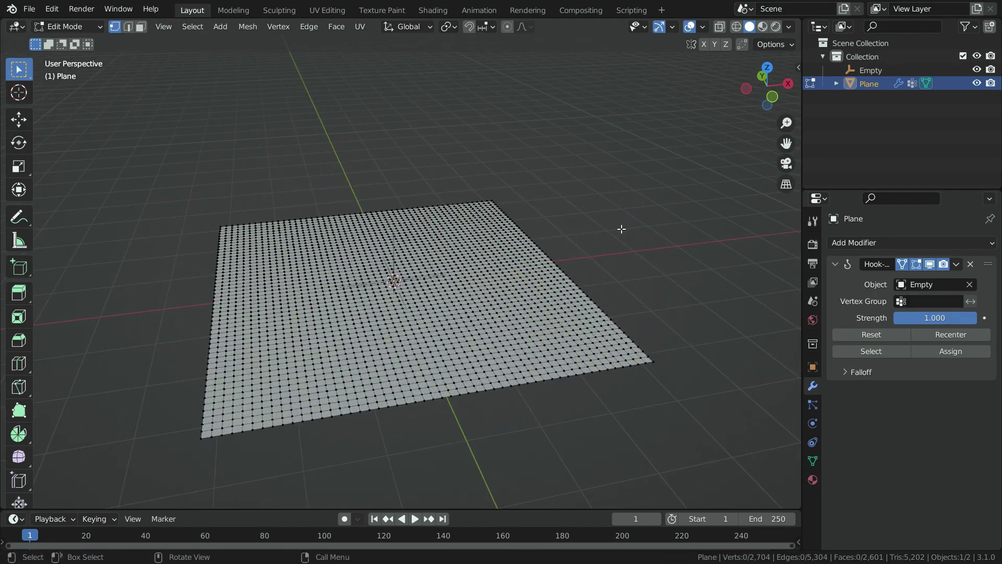
left_click(871, 352)
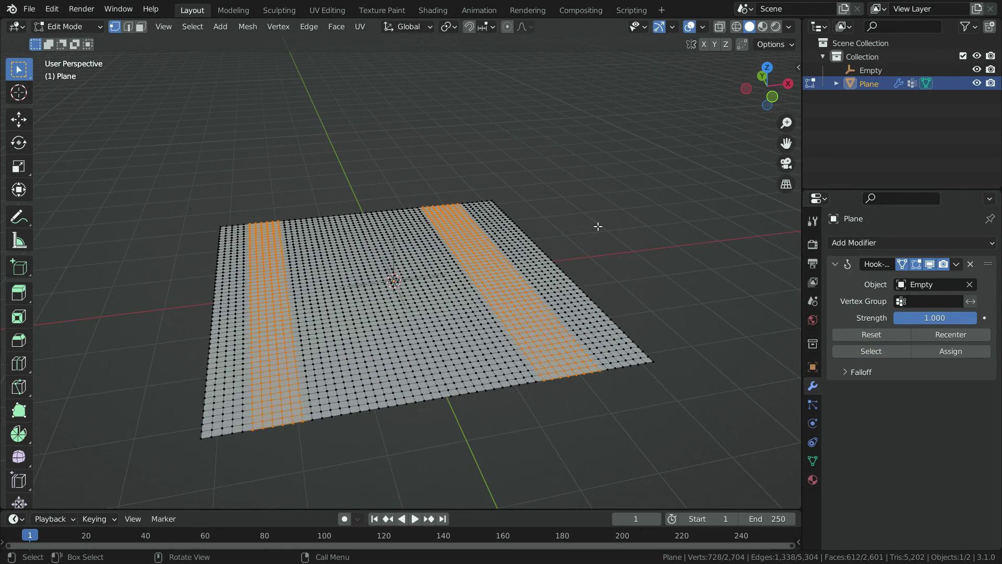
Add a square block of vertices around the plane's centre to the selection from the top view and assign everything selected to the hook.
key("KP_7")
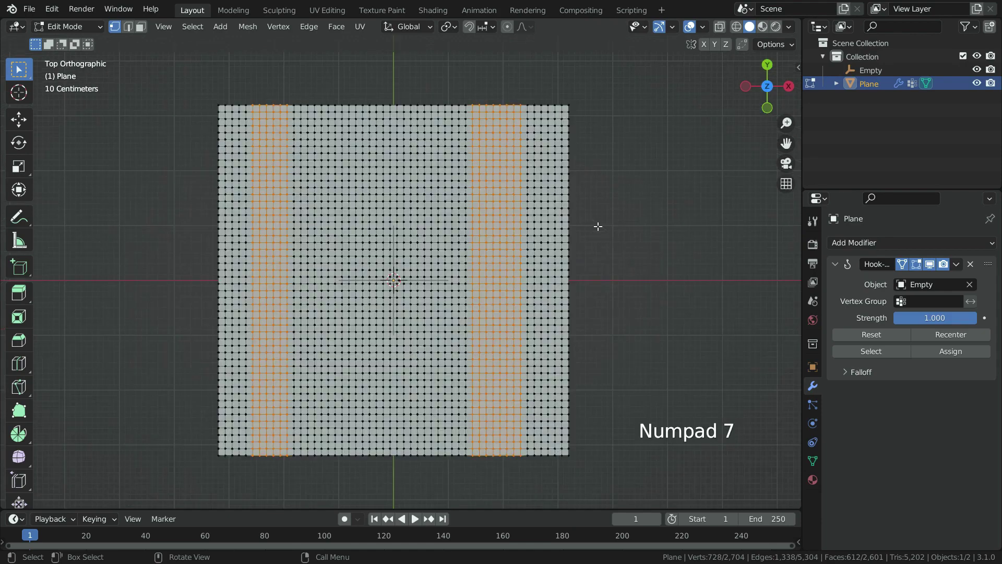
left_click_drag(342, 228, 427, 320, "shift")
middle_click_drag(427, 349, 438, 308)
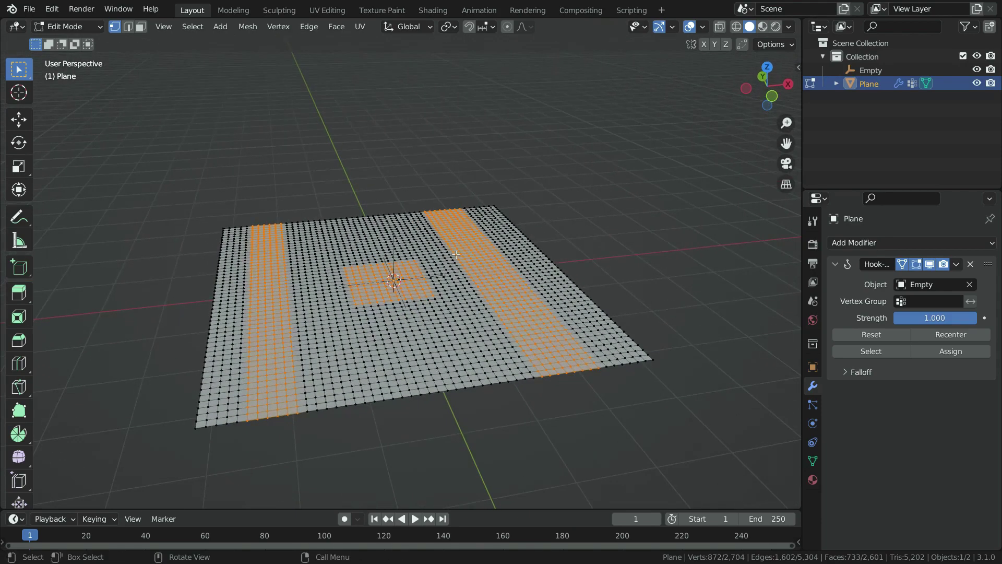
left_click(957, 352)
Try raising the empty about 1.04 m along Z in Object Mode, and undo back to the raised two-strip hook.
key("Tab")
left_click(393, 249)
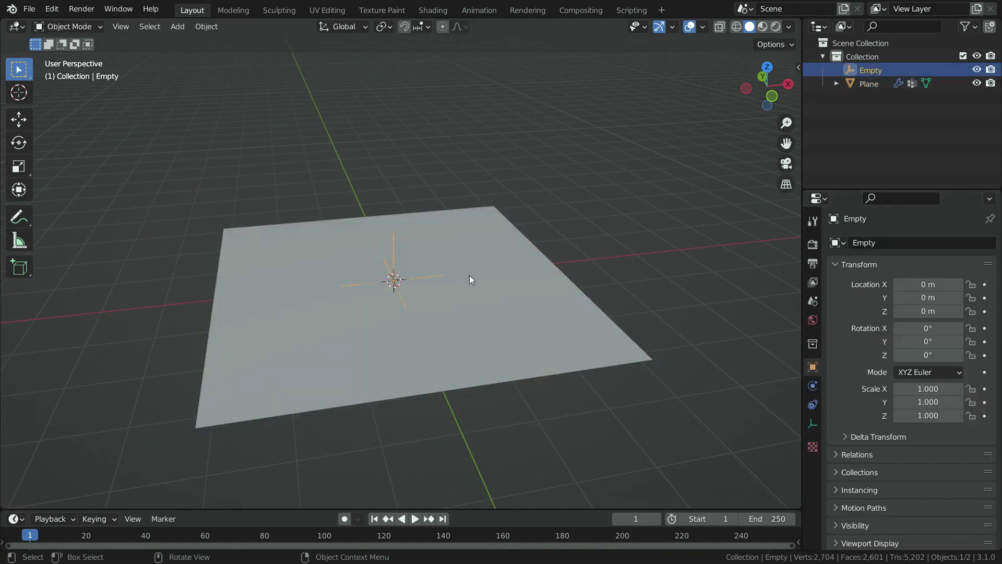
key("g")
key("z")
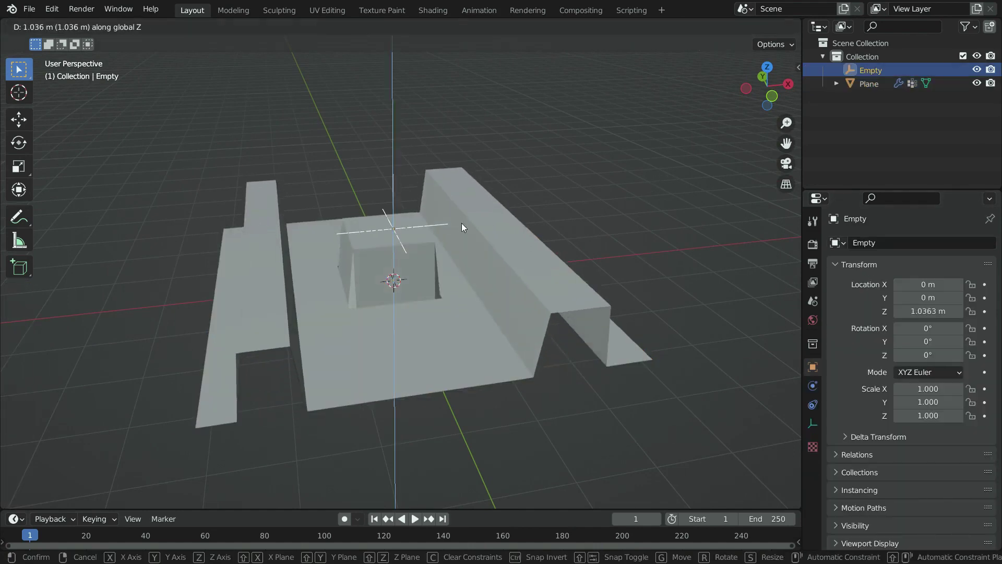
left_click(461, 224)
middle_click_drag(462, 224, 285, 215)
key("ctrl+z")
Put the plane in Edit Mode, display its Hook modifier settings and deselect all vertices.
left_click(546, 252)
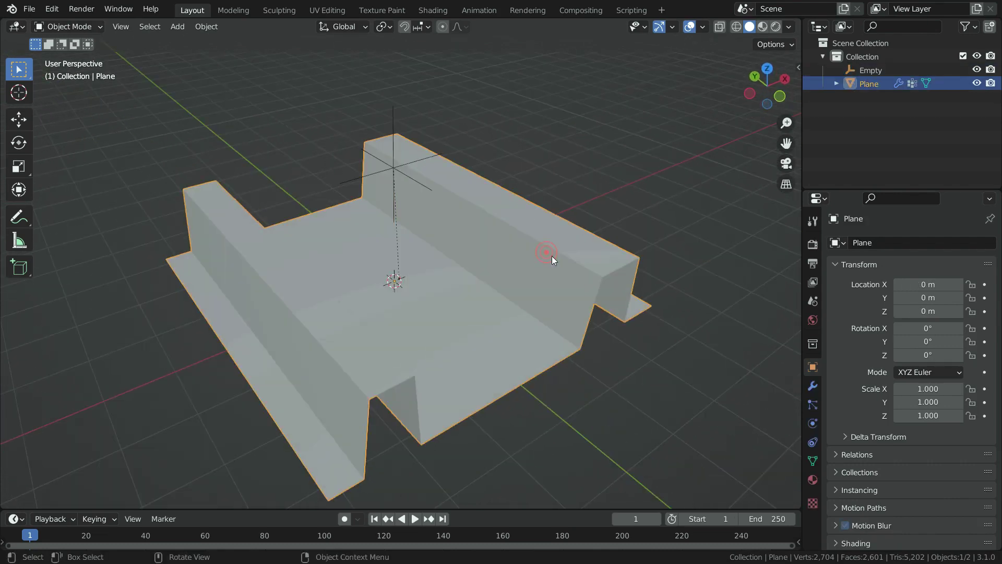
key("Tab")
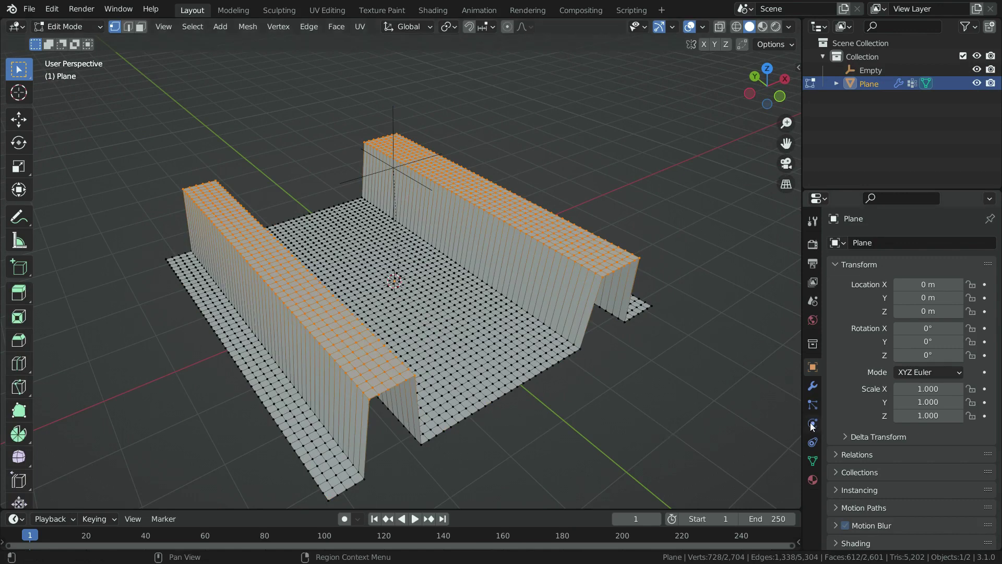
left_click(813, 386)
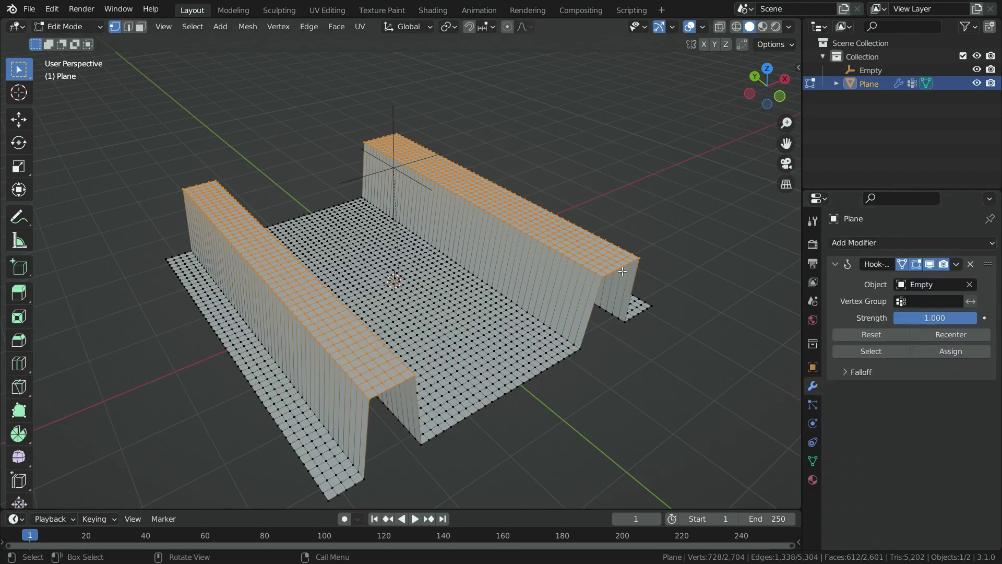
left_click(686, 212)
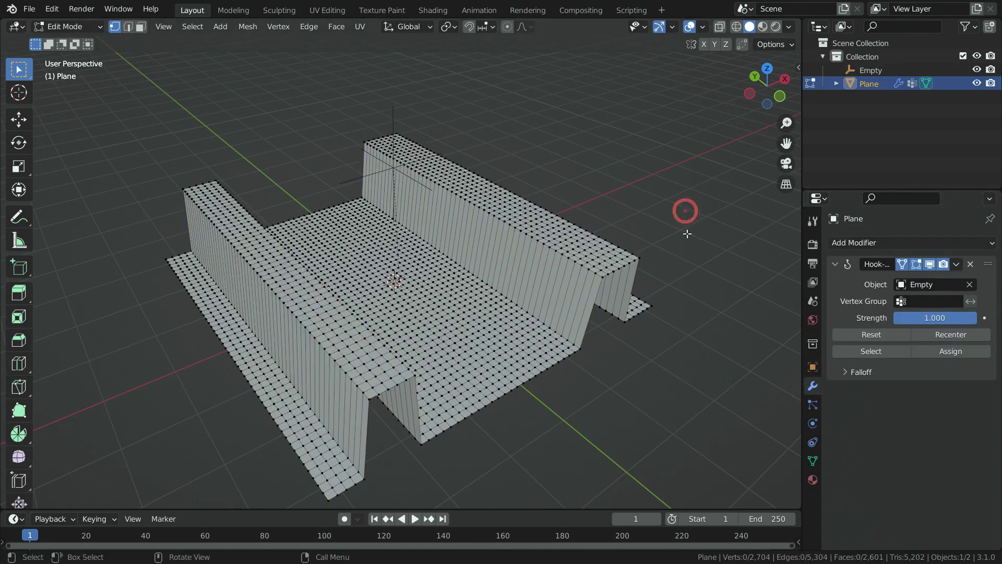
Assign the hook with no vertices selected, reassign all of the plane's vertices to it, and return to Object Mode.
left_click(952, 350)
middle_click_drag(449, 334, 465, 347)
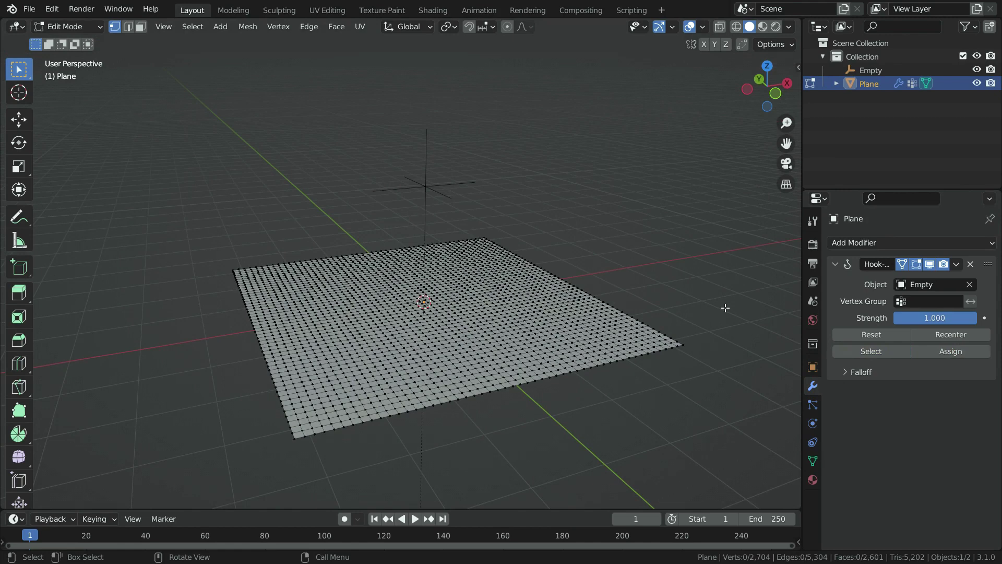
key("a")
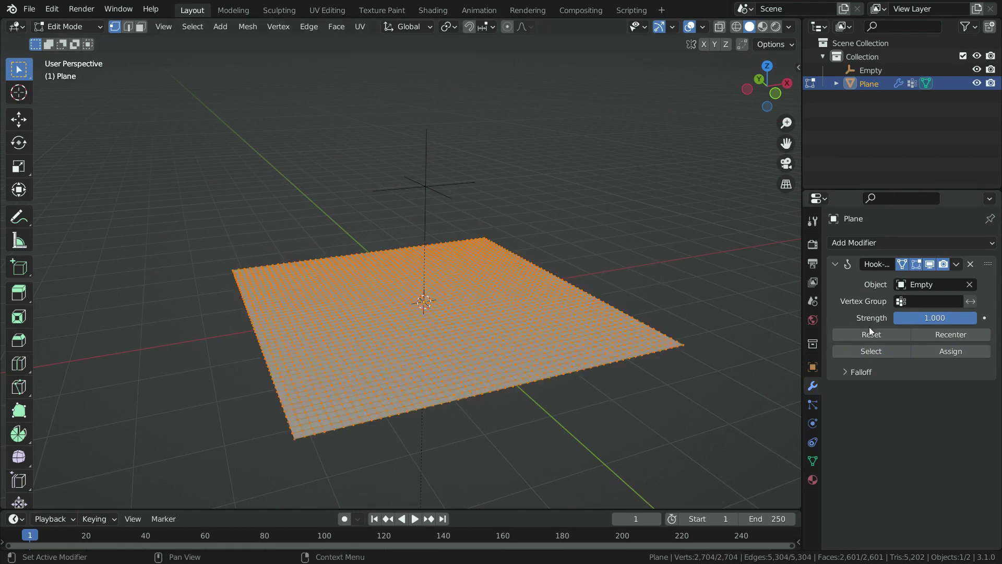
left_click(954, 350)
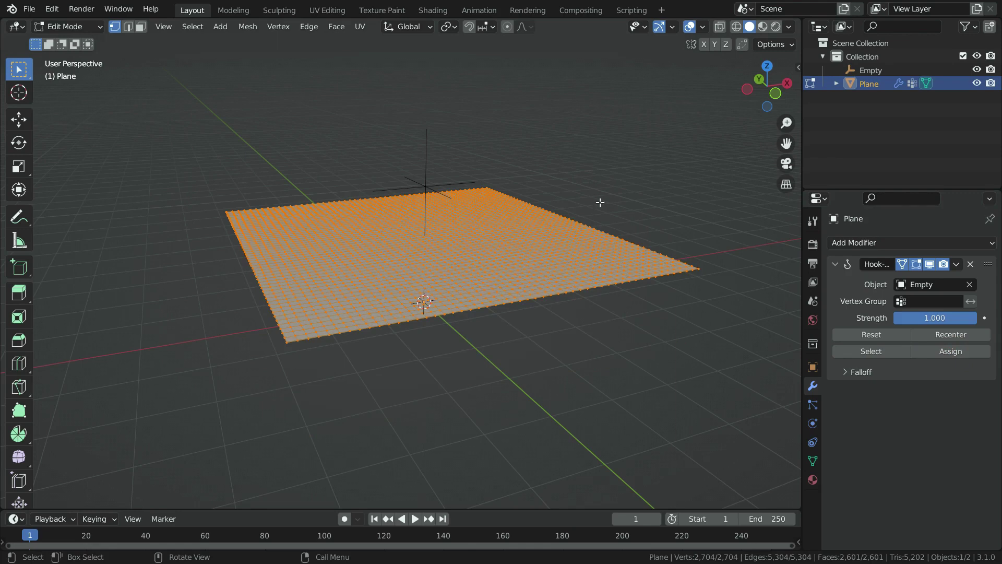
key("Tab")
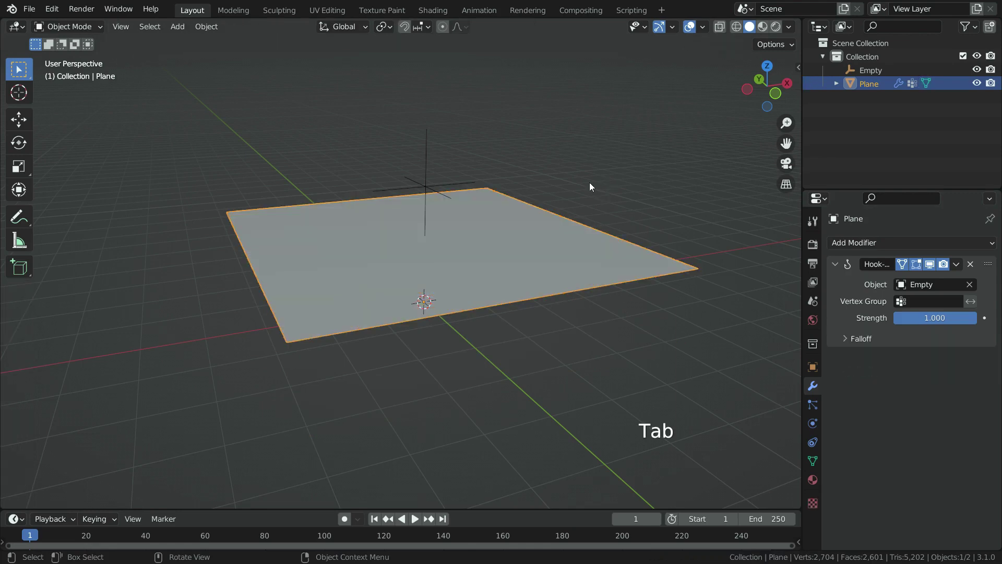
Try moving the empty freely with the whole plane hooked to it, and cancel the move.
left_click(418, 189)
key("g")
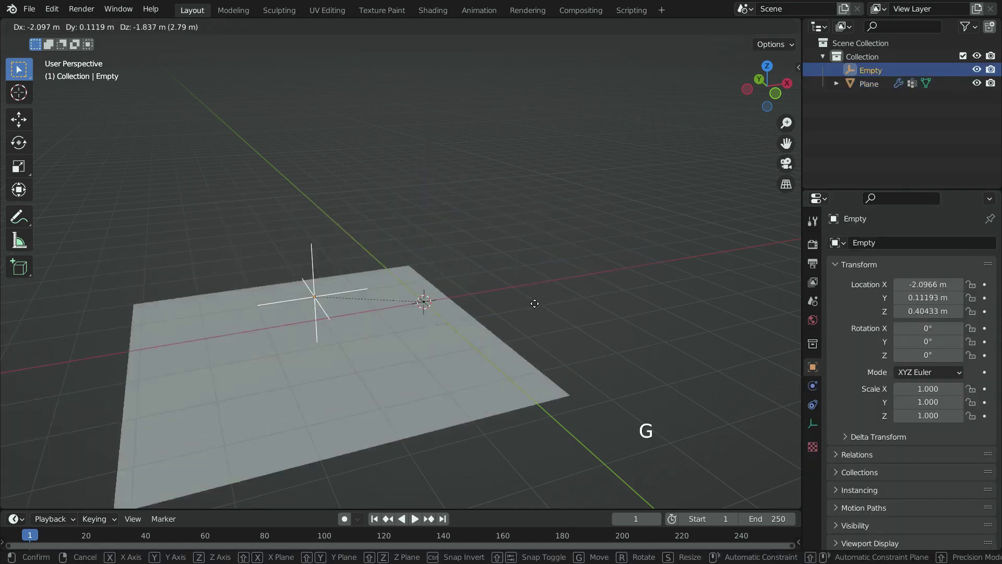
right_click(492, 194)
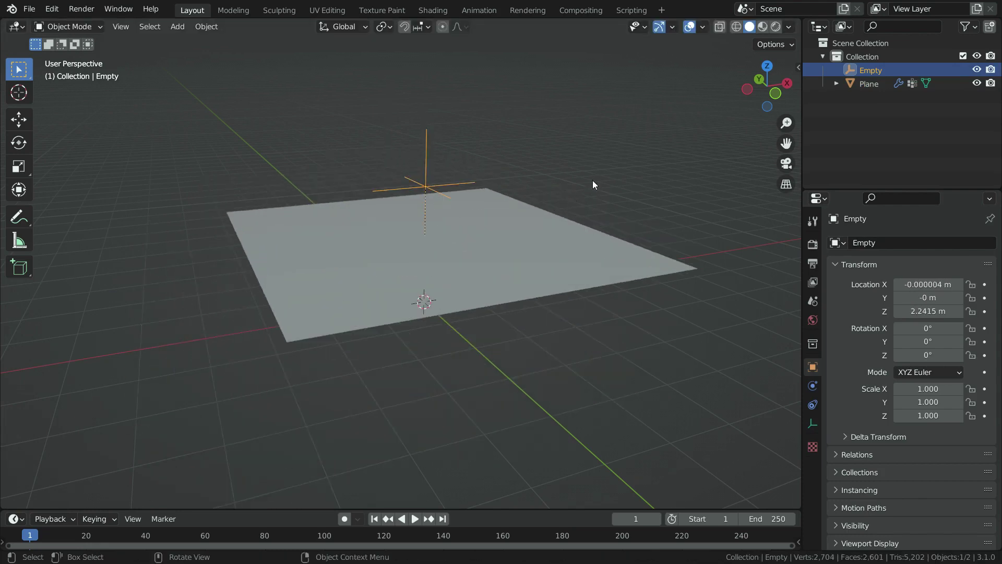
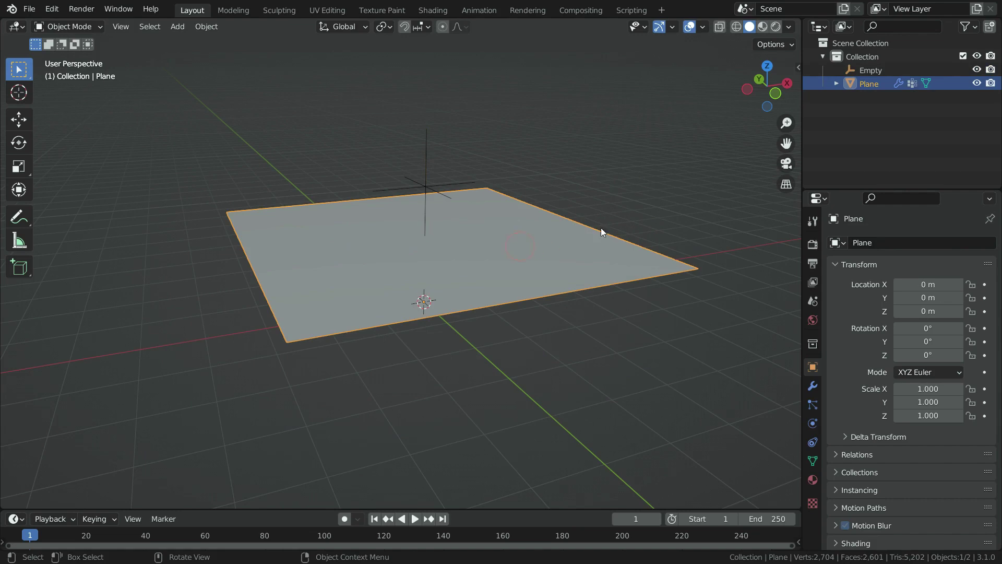
Expand the plane's Hook modifier Falloff settings and set the falloff radius to 1.5 m.
left_click(813, 386)
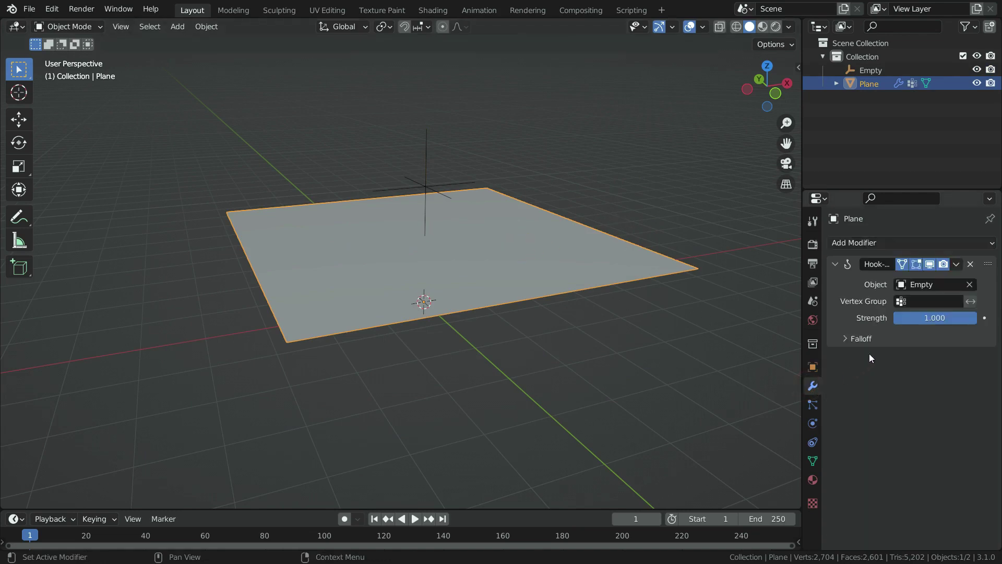
left_click(867, 338)
left_click(933, 377)
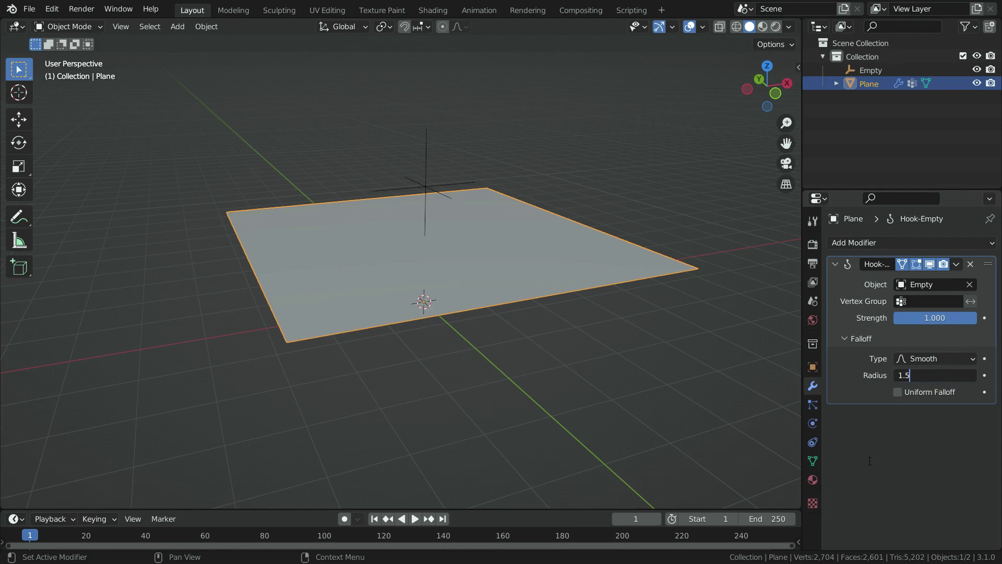
type("1.5")
key("Return")
middle_click_drag(676, 434, 501, 320)
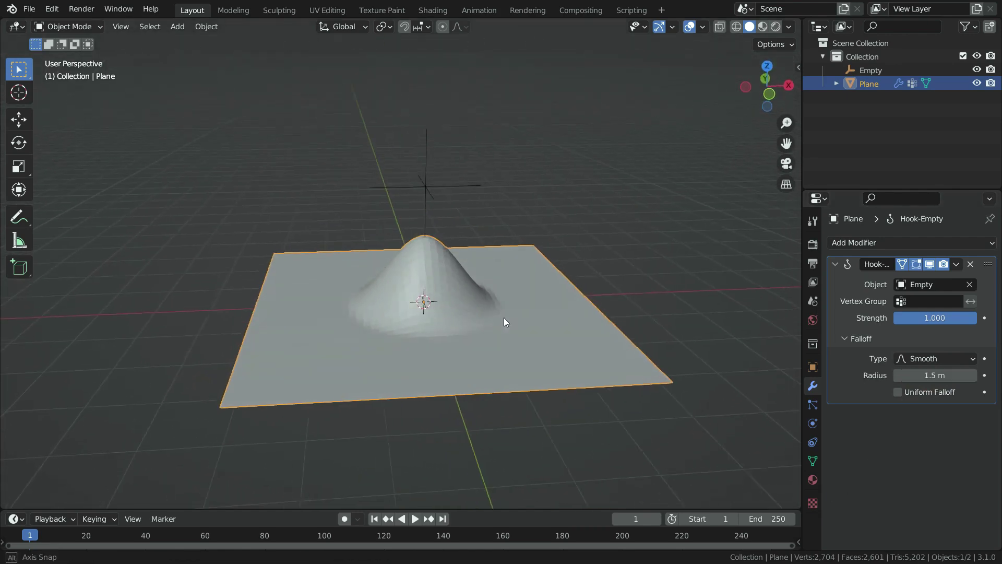
Move the empty along the Z axis to reshape the bump in the plane.
left_click(440, 187)
key("g")
key("z")
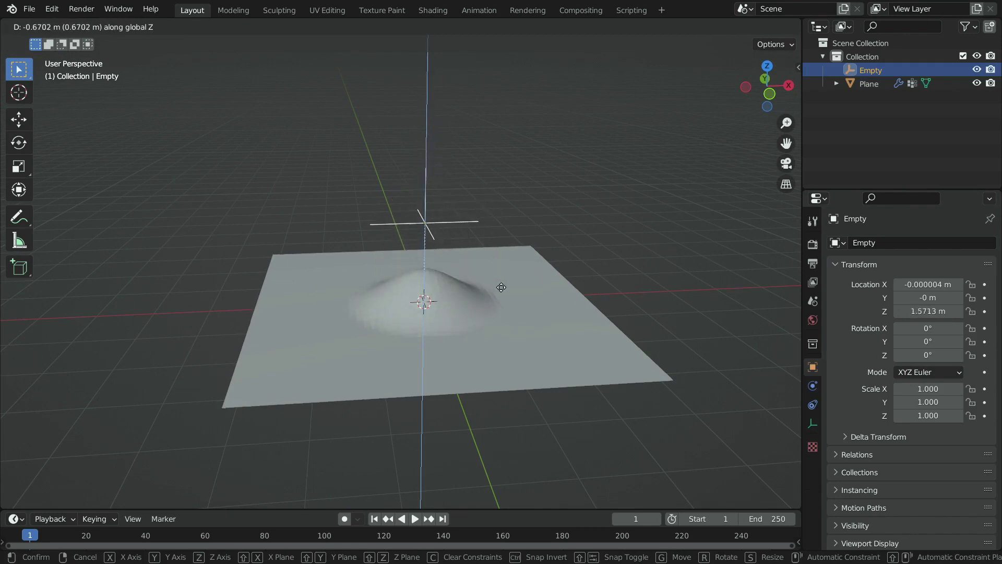
left_click(511, 246)
middle_click_drag(514, 229, 497, 314)
Select the plane and set its Hook modifier's falloff radius to 2 m.
left_click(558, 327)
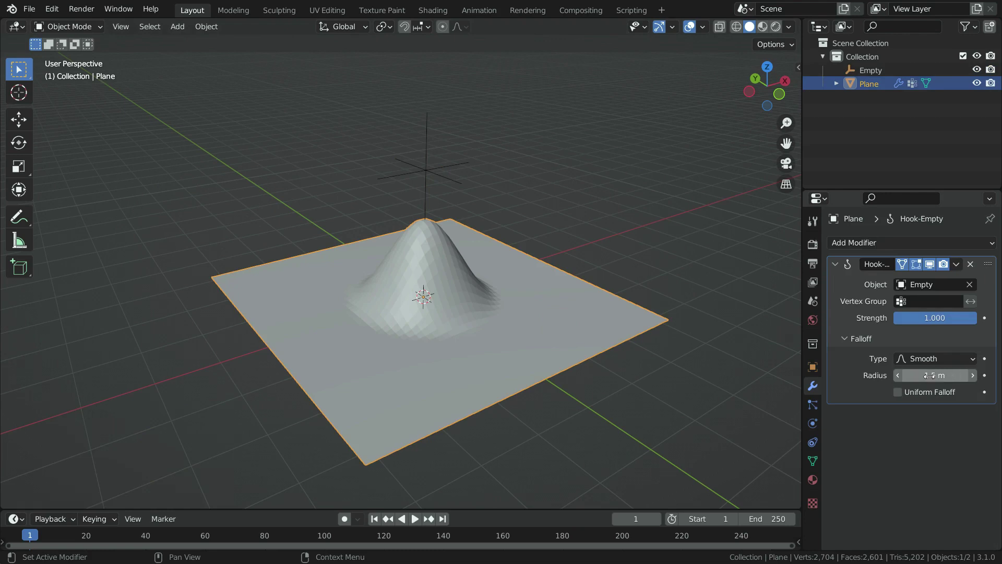
middle_click_drag(529, 329, 647, 365)
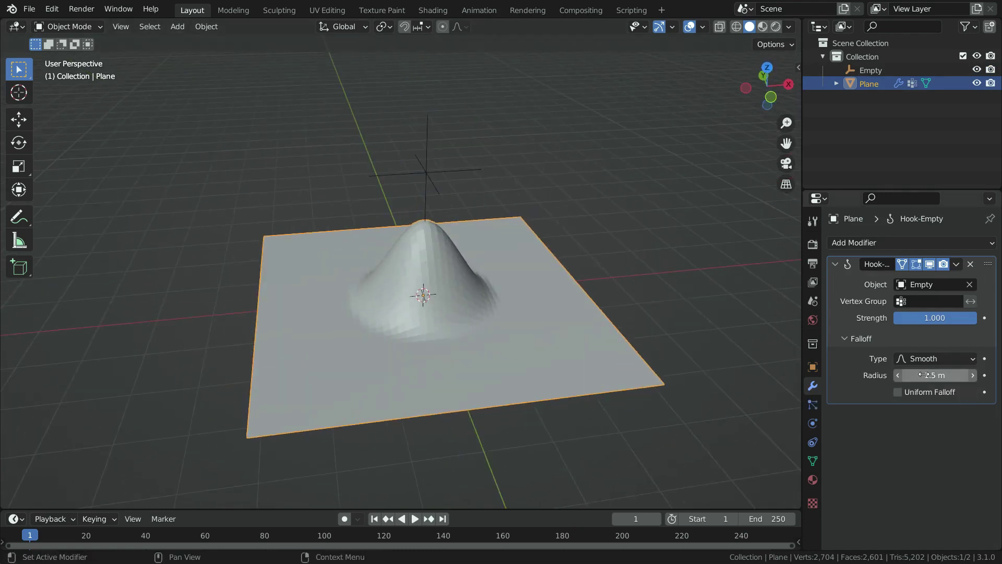
left_click_drag(914, 374, 940, 375, "shift")
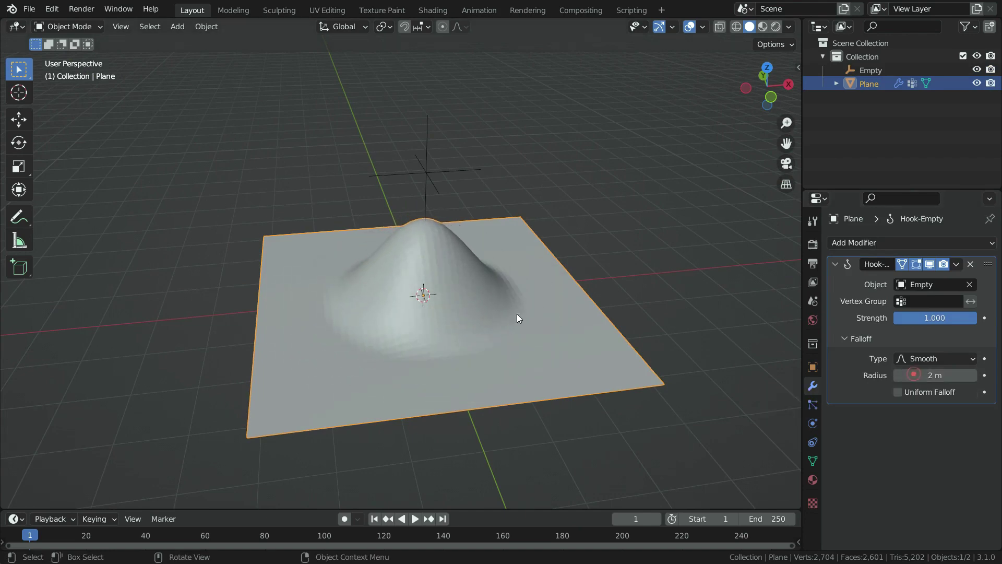
Compare the Sphere, Root and Sharp falloff types from the front view, and set the hook's falloff type back to Smooth.
key("KP_1")
scroll(532, 209, "up", 2)
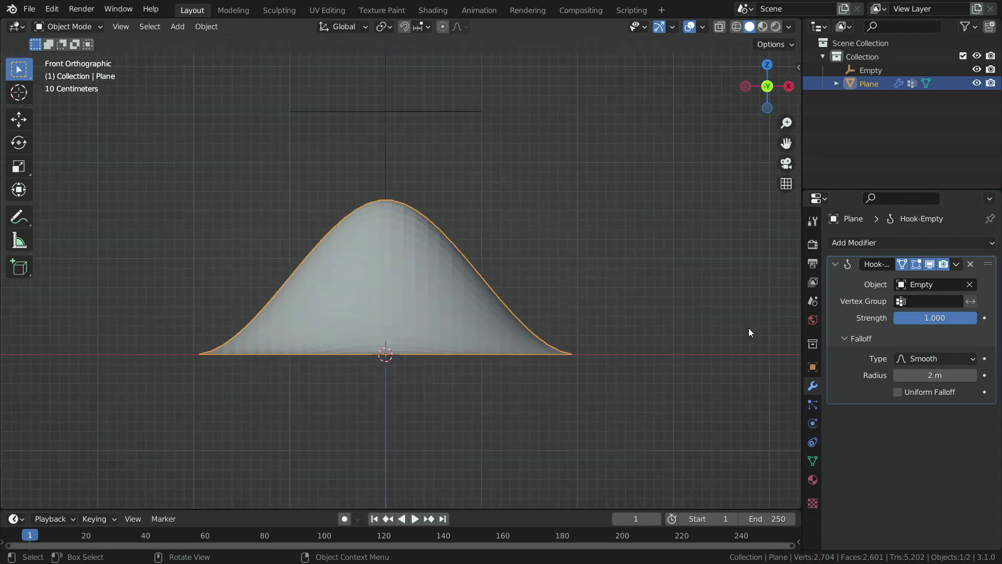
left_click(932, 357)
left_click(940, 418)
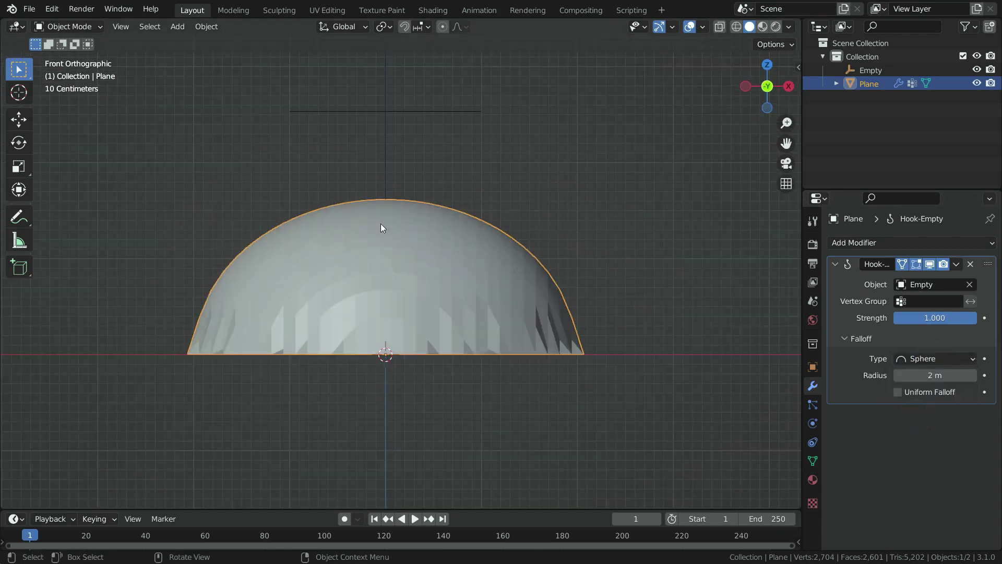
left_click(943, 360)
left_click(919, 432)
left_click(949, 359)
left_click(916, 461)
left_click(937, 358)
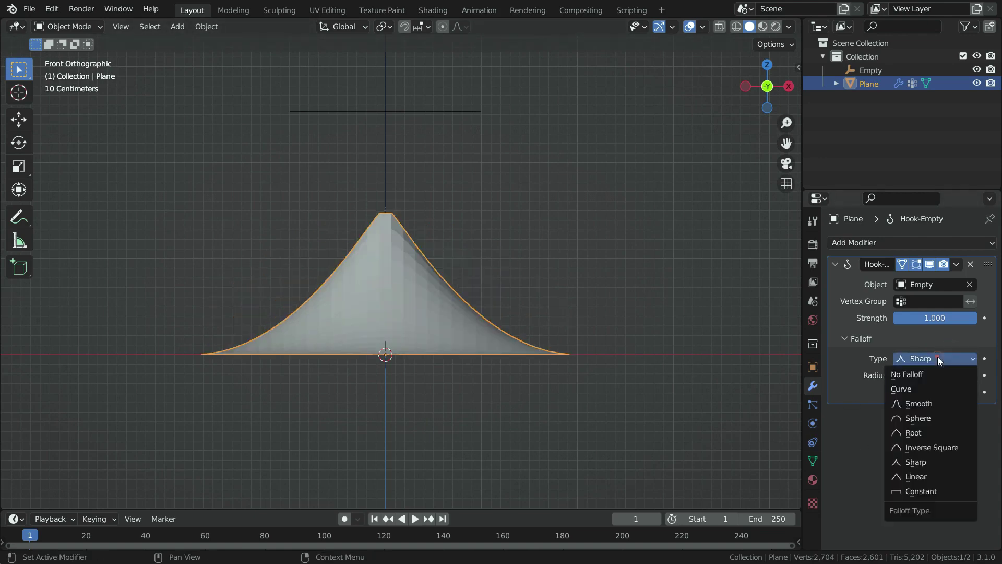
left_click(935, 402)
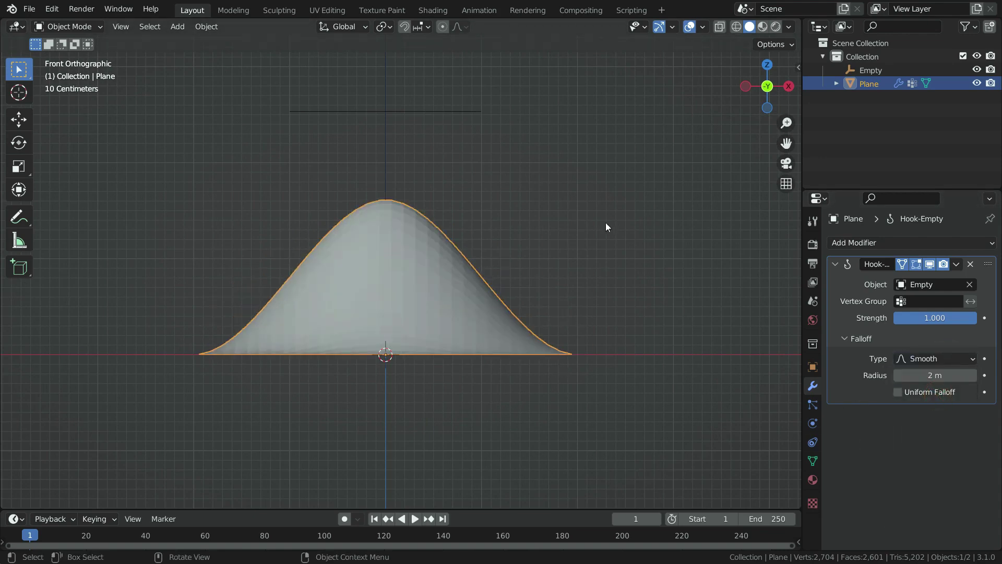
In Edit Mode, select the plane's front corner vertex and snap the 3D cursor to it.
middle_click_drag(590, 166, 586, 120)
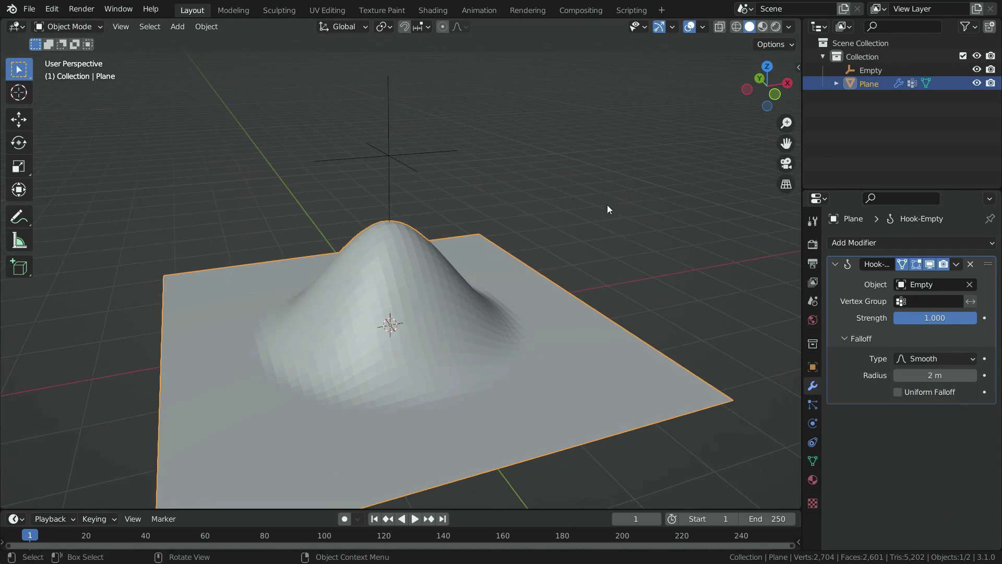
scroll(519, 270, "down", 3)
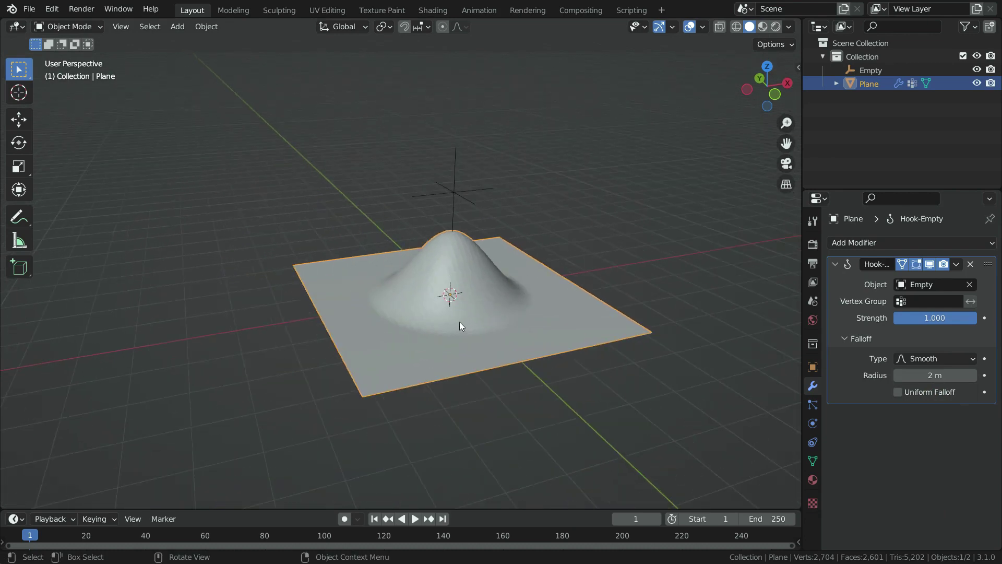
key("Tab")
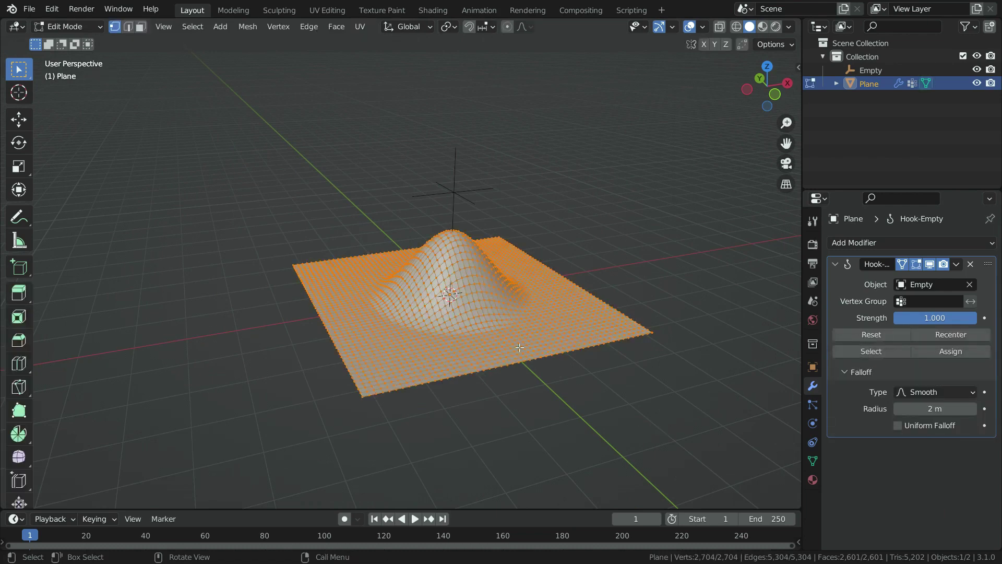
scroll(469, 386, "up", 2)
left_click(272, 413)
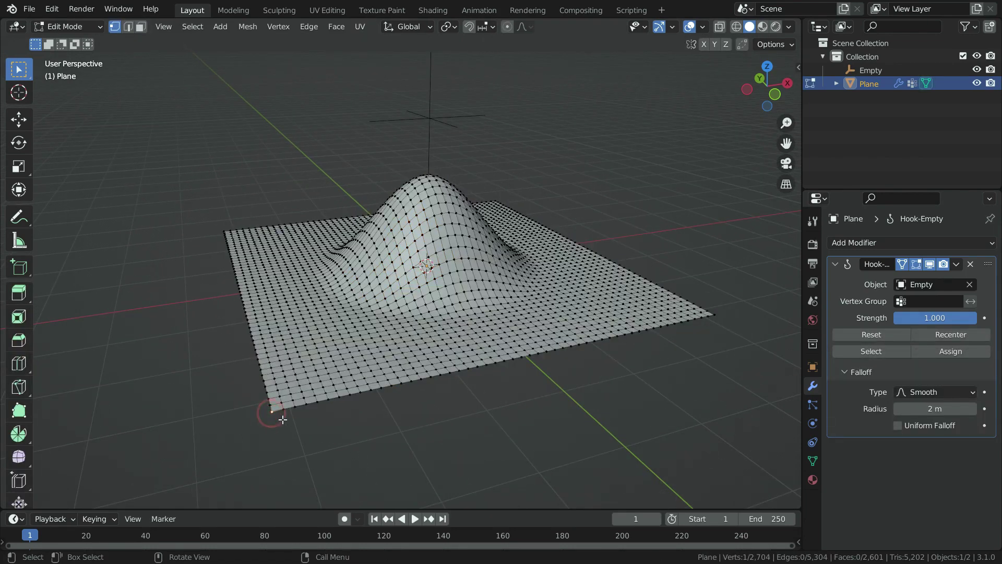
key("shift+s")
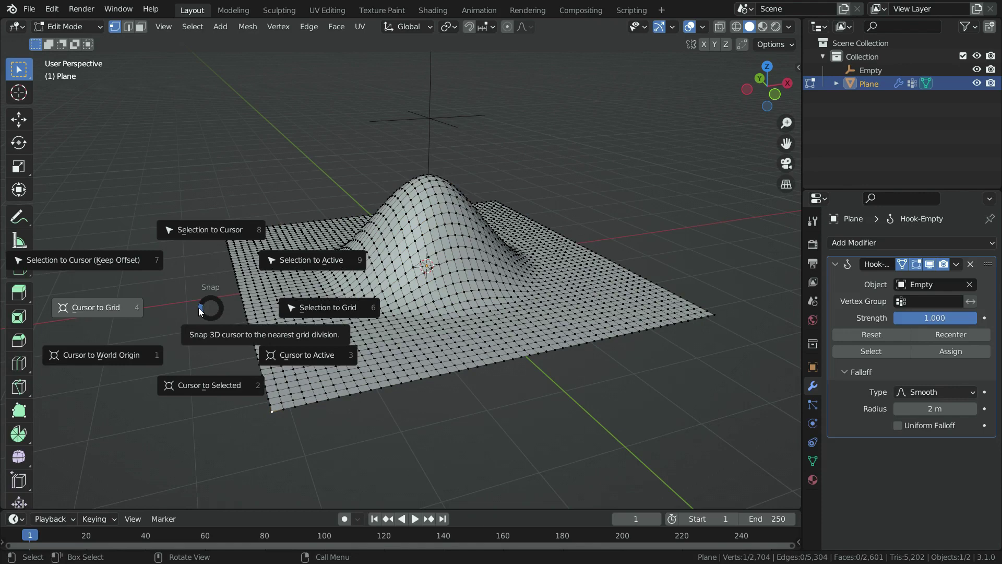
left_click(204, 385)
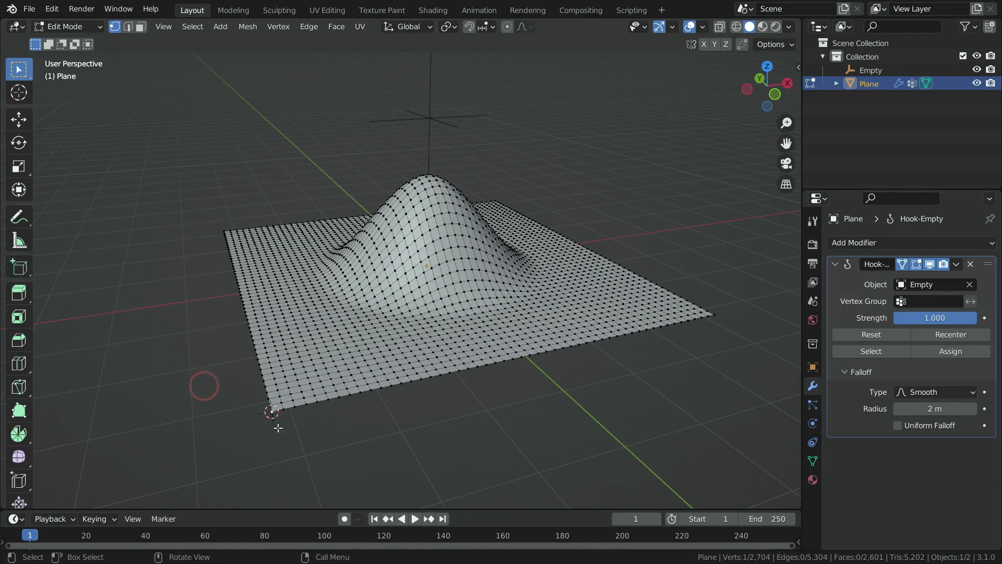
Recenter the hook on the 3D cursor at the plane's corner and inspect the deformation from several angles.
left_click(949, 334)
scroll(332, 385, "up", 5)
middle_click_drag(331, 385, 257, 415)
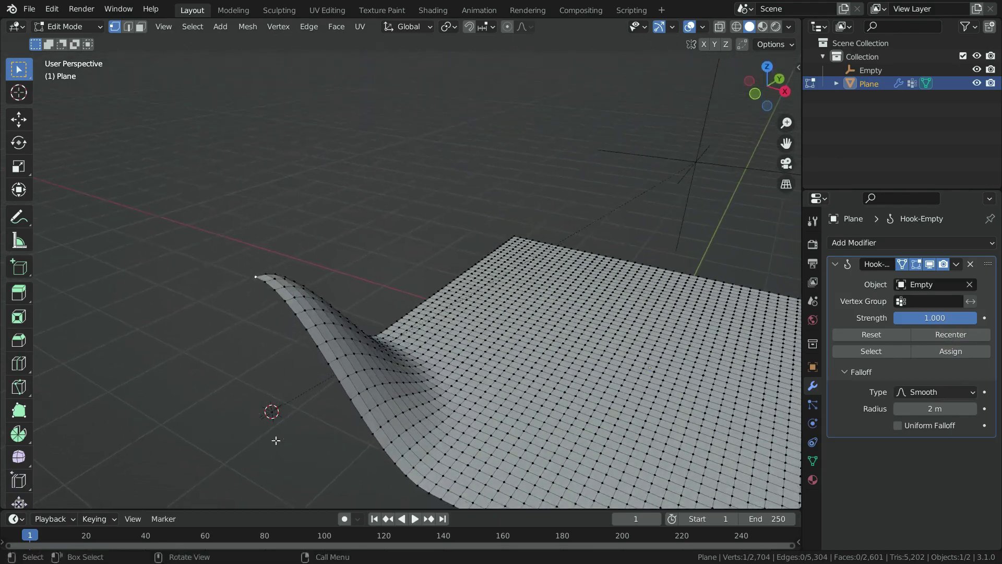
scroll(257, 415, "down", 3)
middle_click_drag(314, 342, 461, 372)
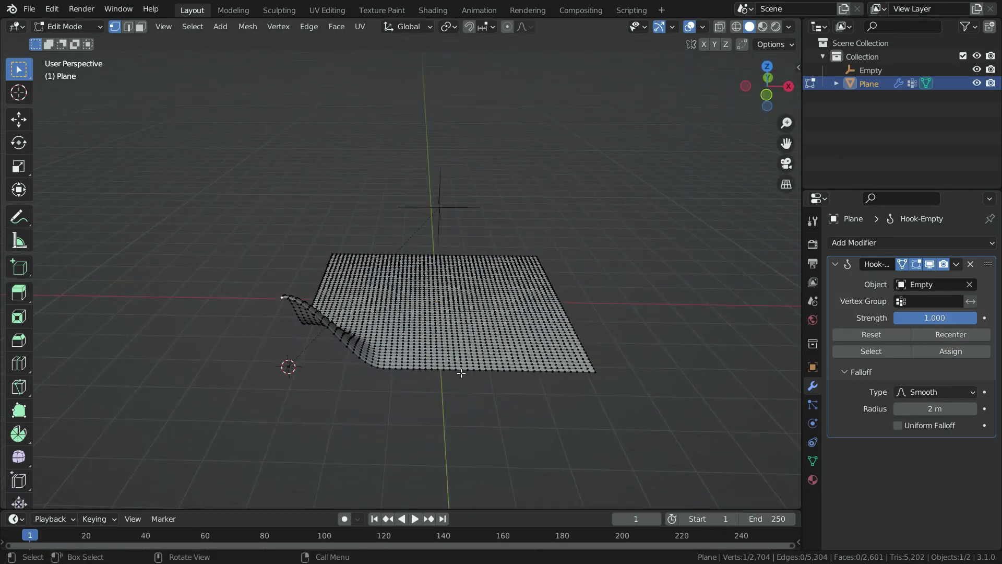
scroll(451, 344, "up", 1)
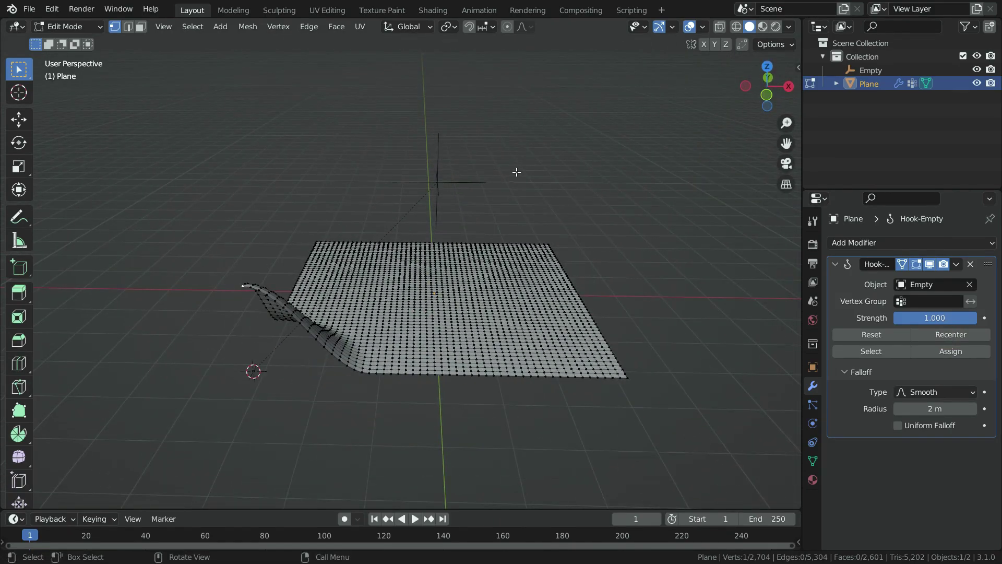
Snap the 3D cursor to the world origin and recenter the hook there.
key("shift+s")
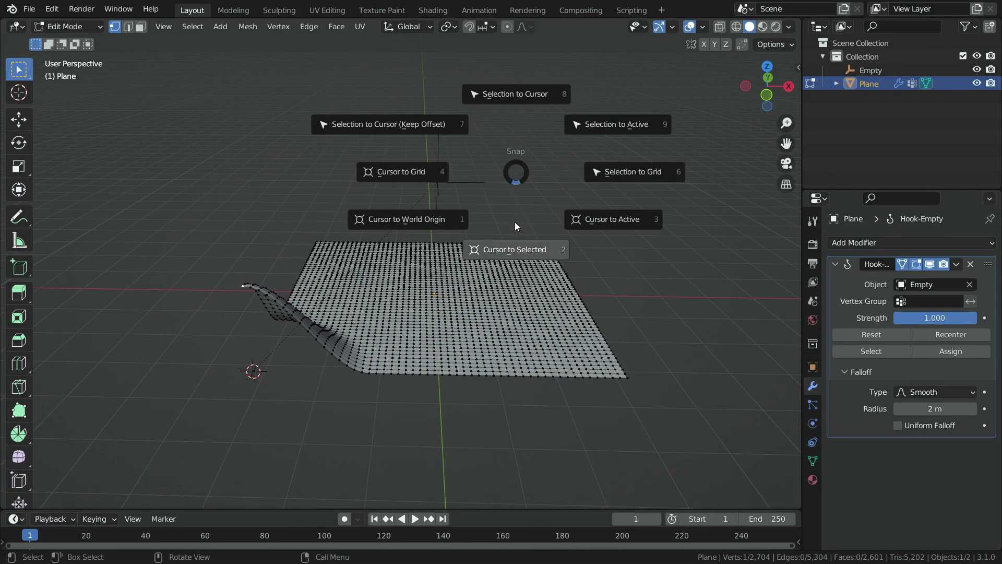
left_click(443, 219)
left_click(937, 334)
middle_click_drag(601, 313, 448, 307)
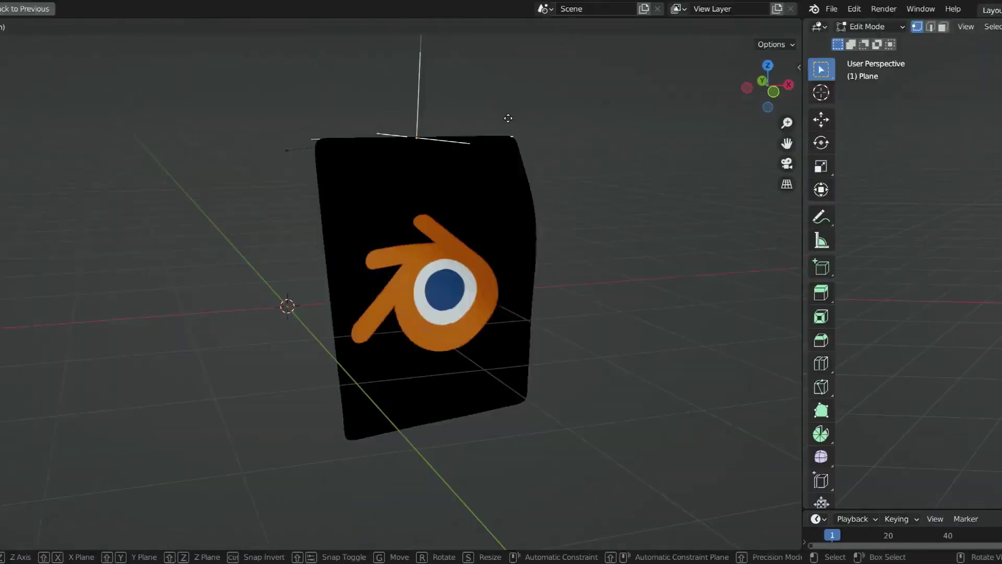
key("g")
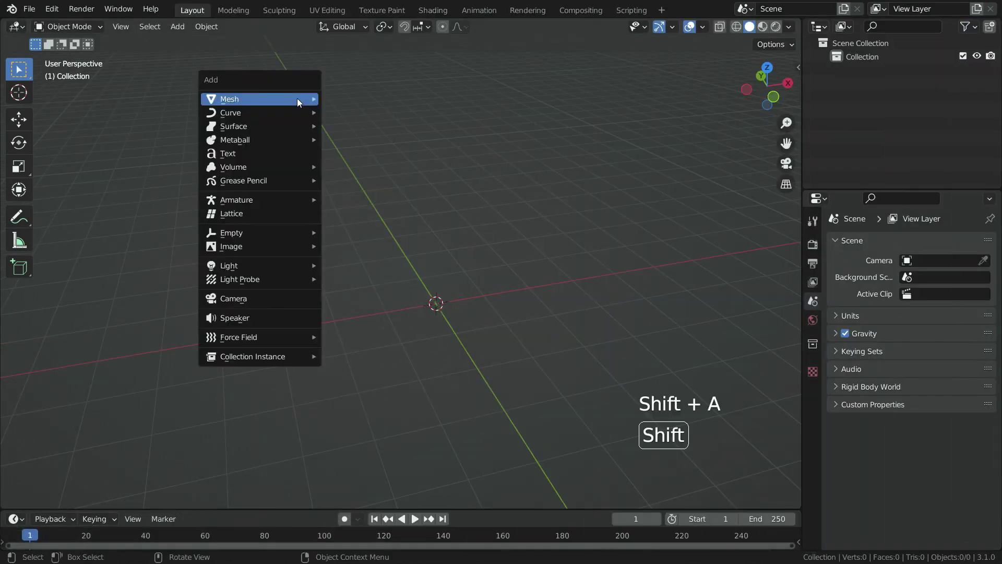
Add a mesh plane to the empty scene and rotate it 90° about the X axis.
mouse_move(297, 98)
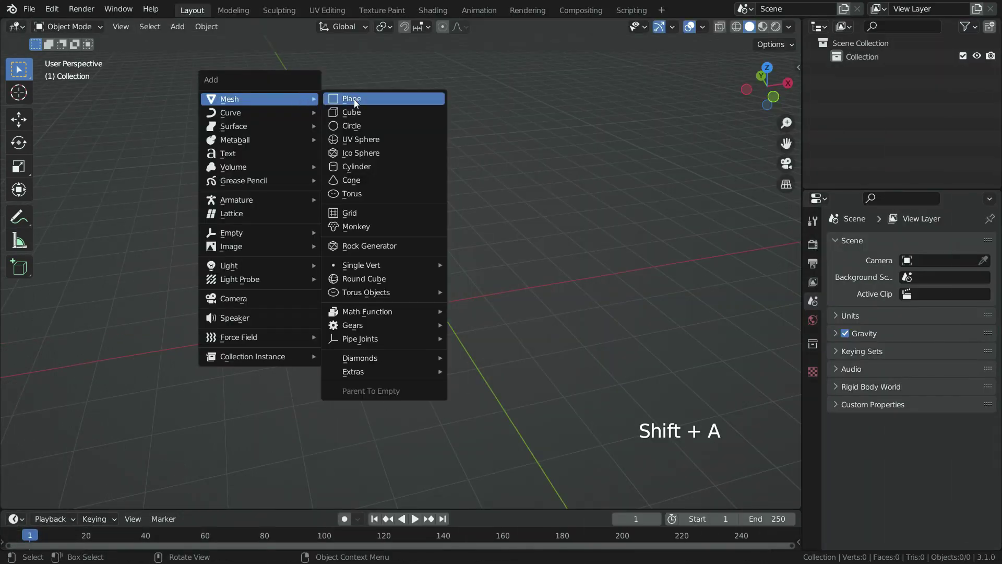
left_click(354, 99)
type("rx90")
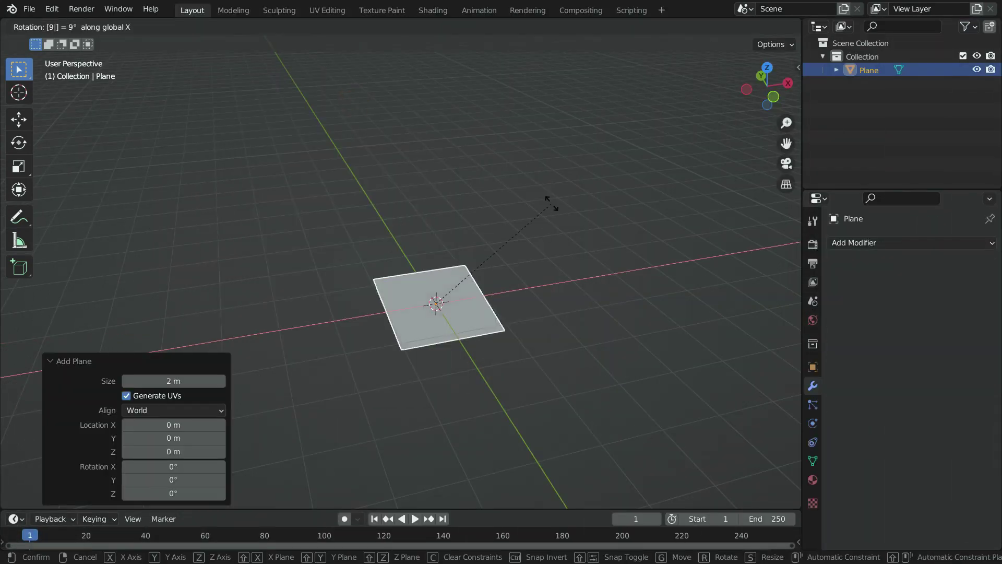
key("Return")
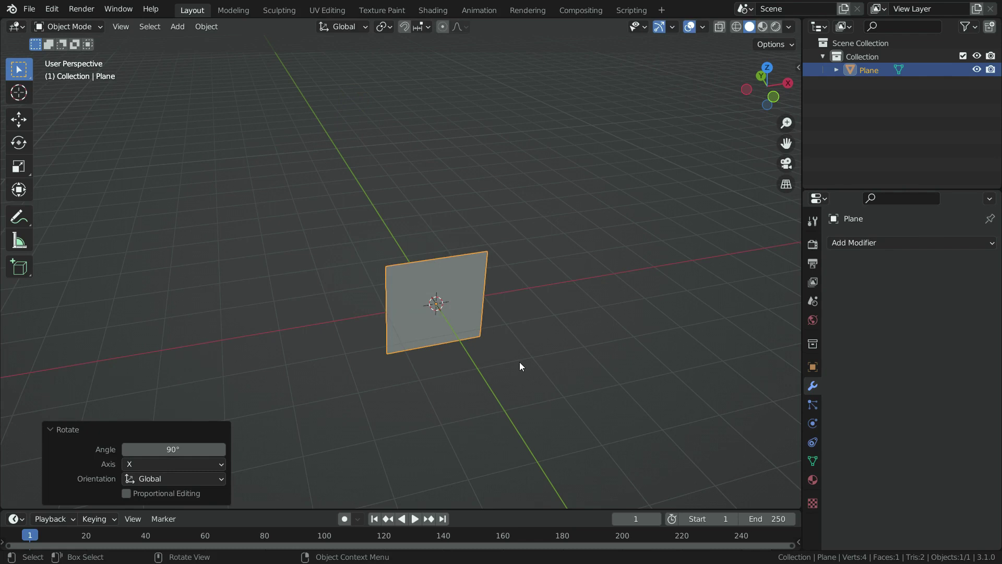
Stretch the upright plane along the Z axis by a factor of about 1.638.
key("s")
key("z")
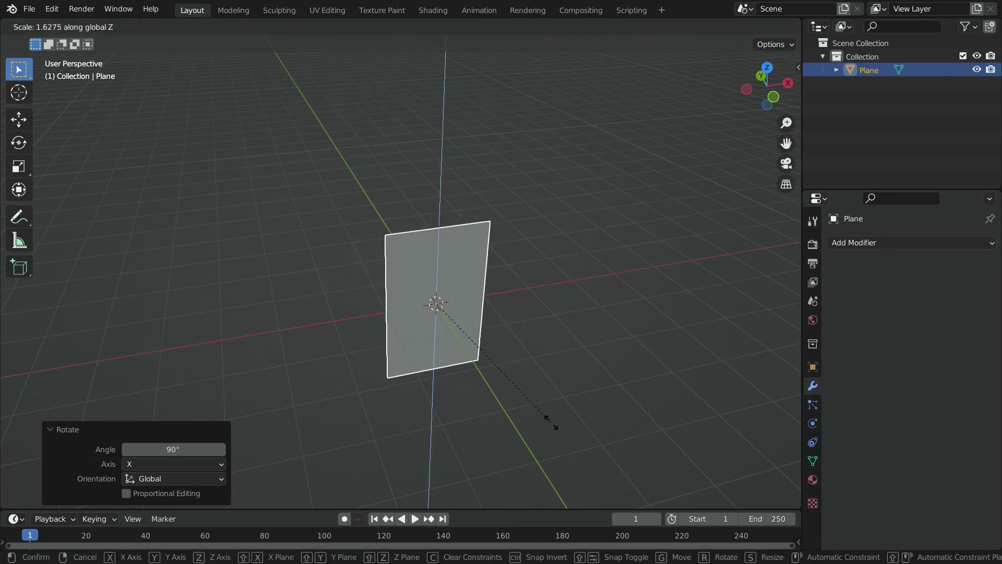
left_click(551, 423)
middle_click_drag(552, 424, 516, 327)
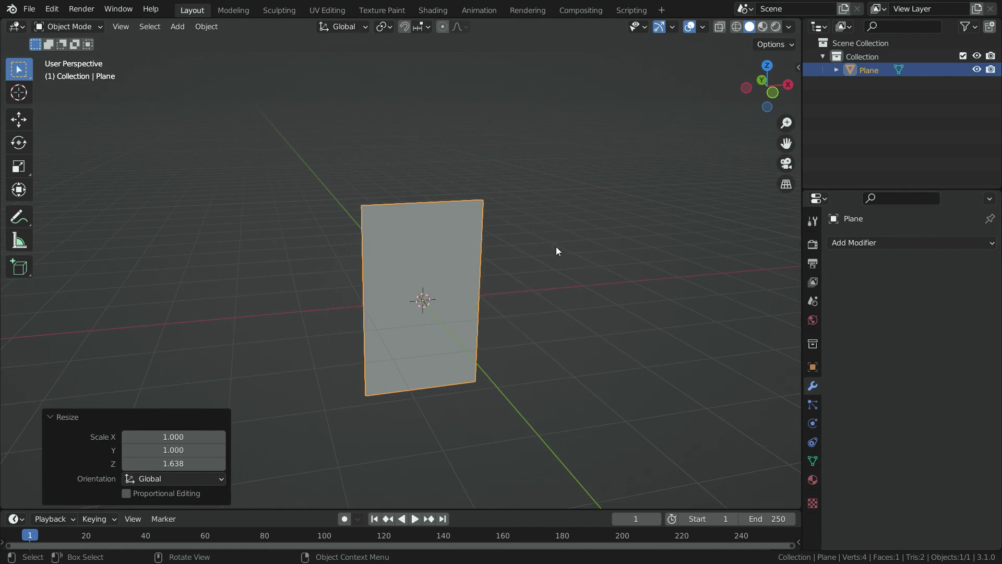
Apply the upright plane's rotation and scale, and add 41 horizontal loop cuts across it.
key("ctrl+a")
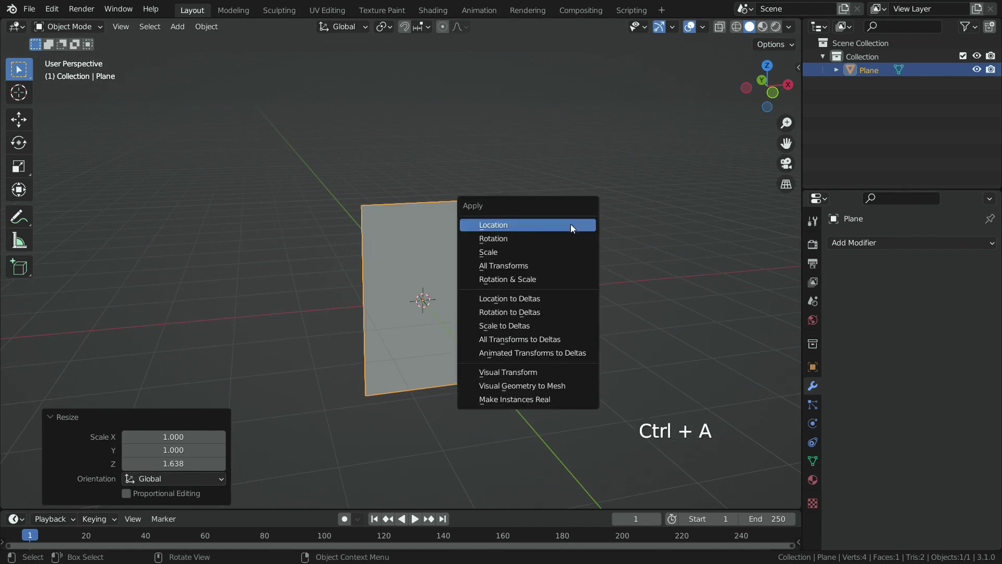
left_click(547, 281)
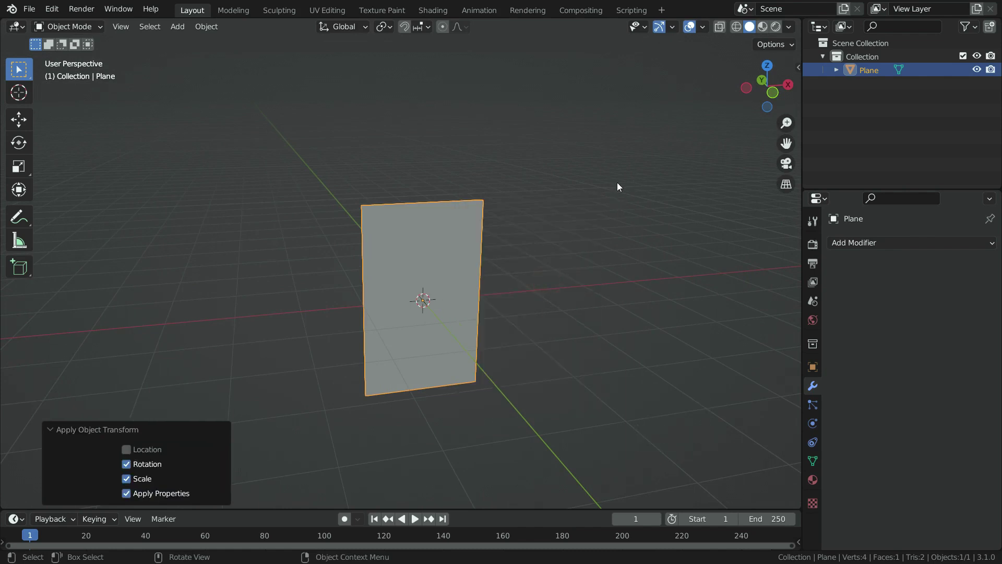
key("Tab")
key("KP_1")
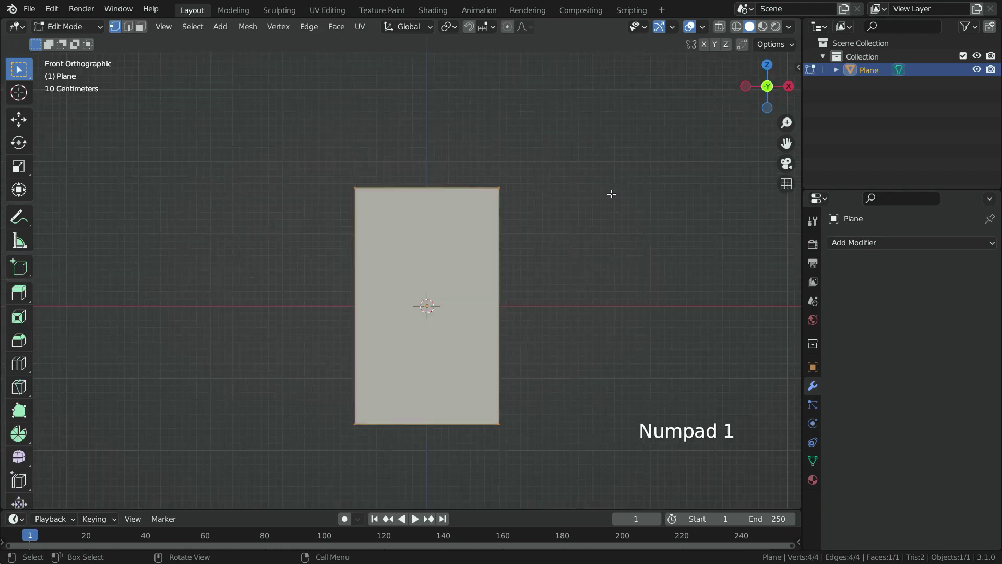
key("ctrl+r")
scroll(485, 329, "up", 20)
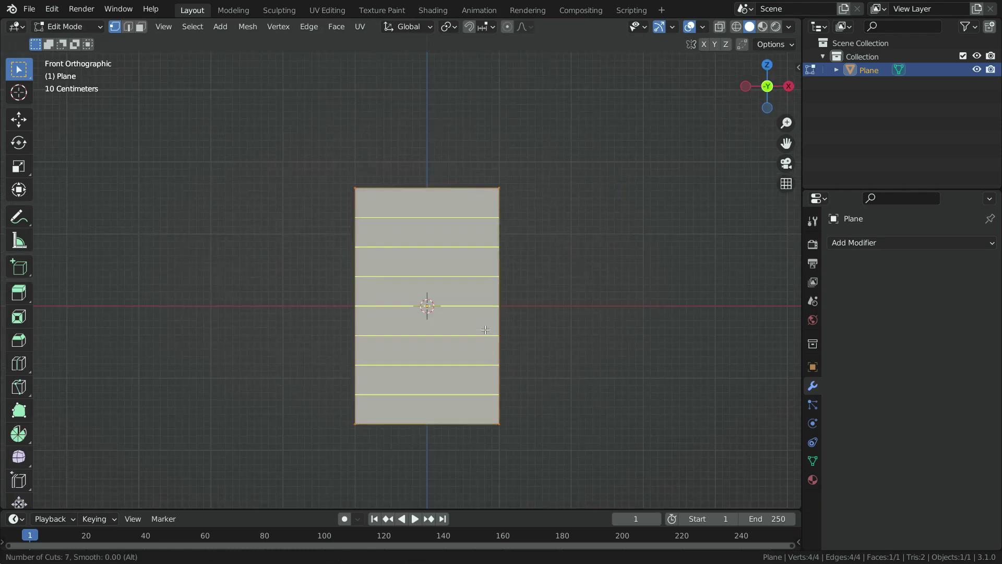
scroll(485, 330, "up", 10)
left_click(486, 329)
right_click(485, 330)
Add 25 evenly spaced vertical loop cuts to the plane.
key("ctrl+r")
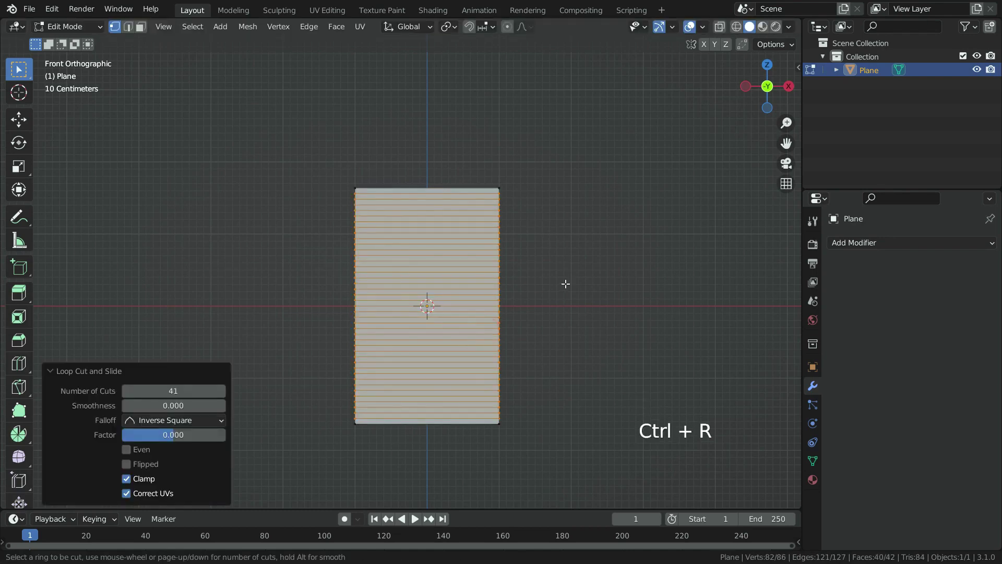
scroll(427, 292, "up", 13)
scroll(435, 261, "up", 11)
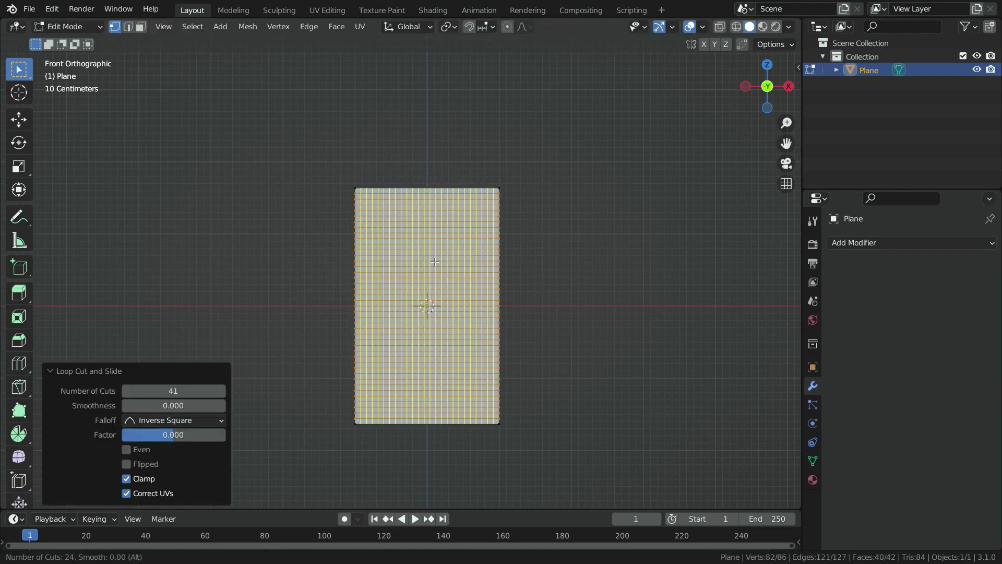
left_click(435, 261)
right_click(435, 261)
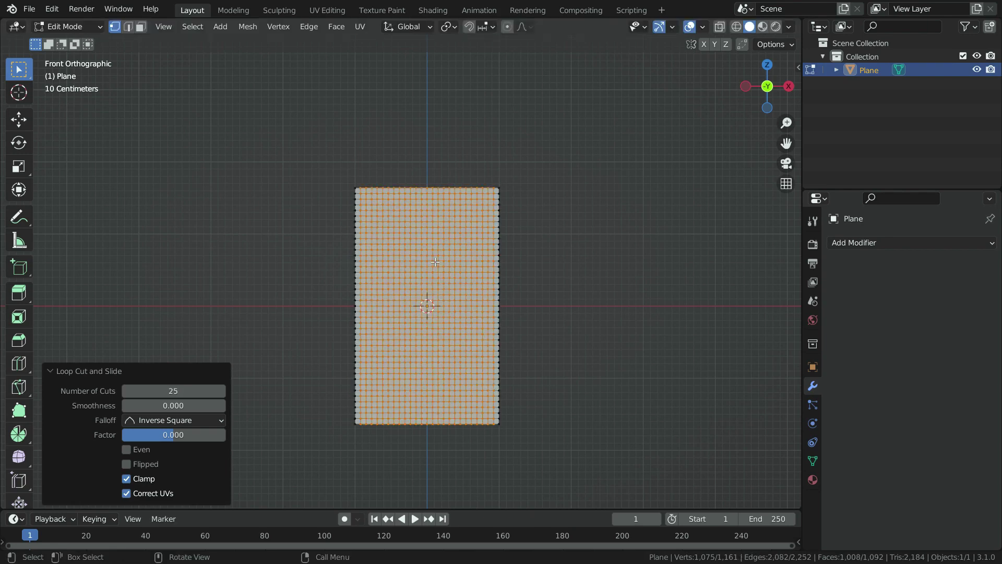
Select only the top row of the plane's vertices and hook it to a new object.
left_click(571, 242)
scroll(417, 204, "up", 3)
left_click_drag(278, 162, 620, 190)
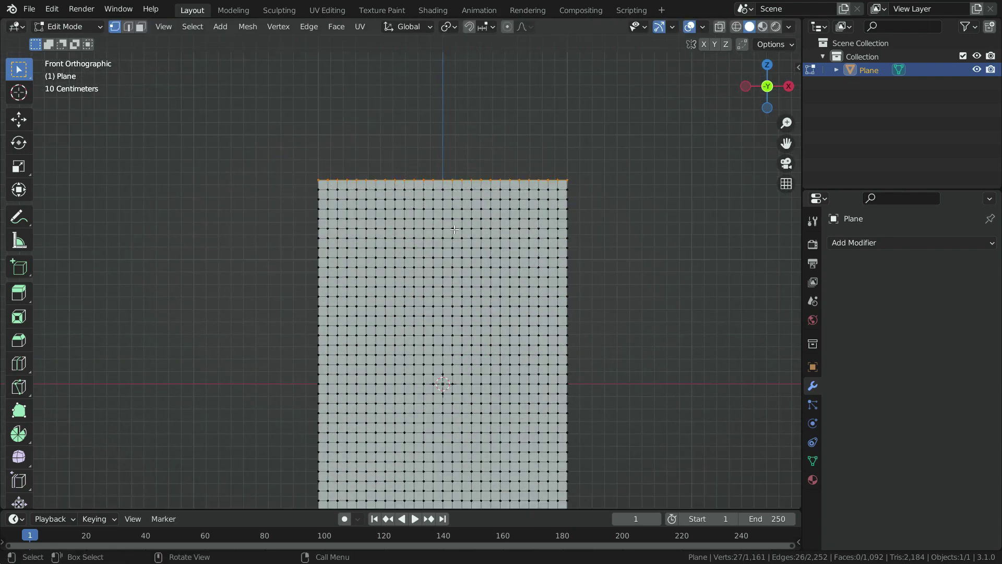
scroll(444, 236, "down", 2)
left_click(280, 28)
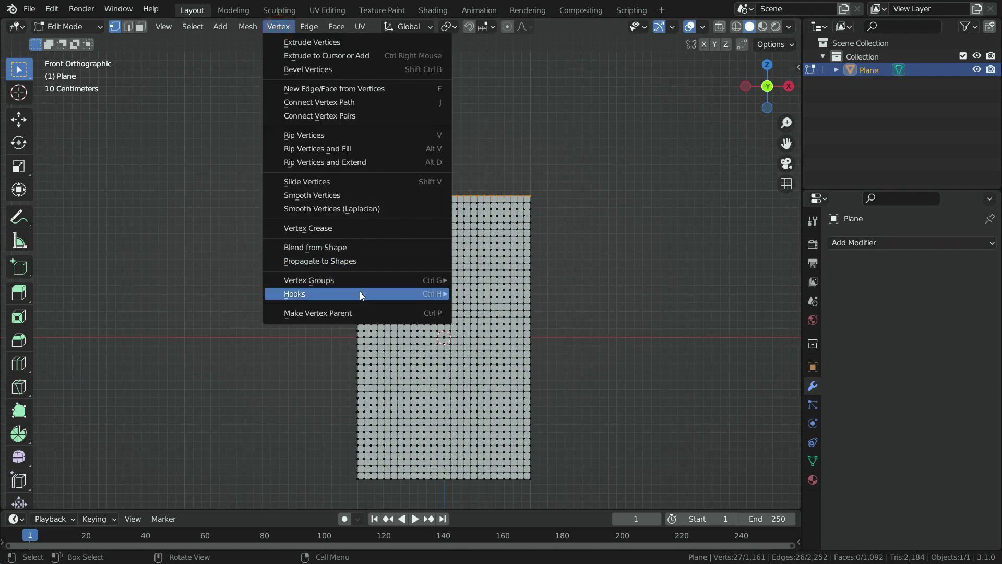
mouse_move(360, 292)
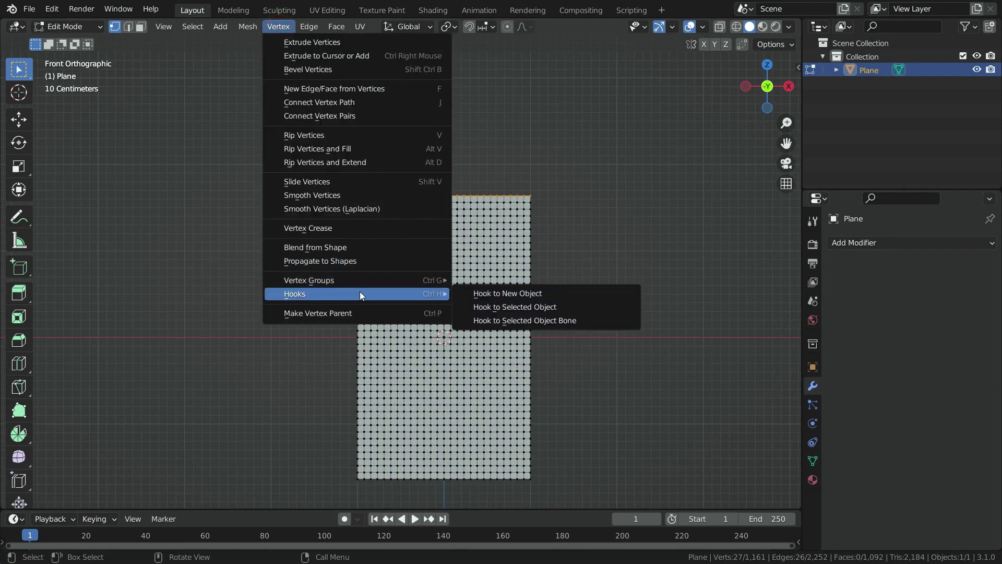
left_click(538, 296)
mouse_move(538, 294)
middle_mouse_down()
mouse_move(513, 305)
mouse_move(522, 295)
middle_mouse_up()
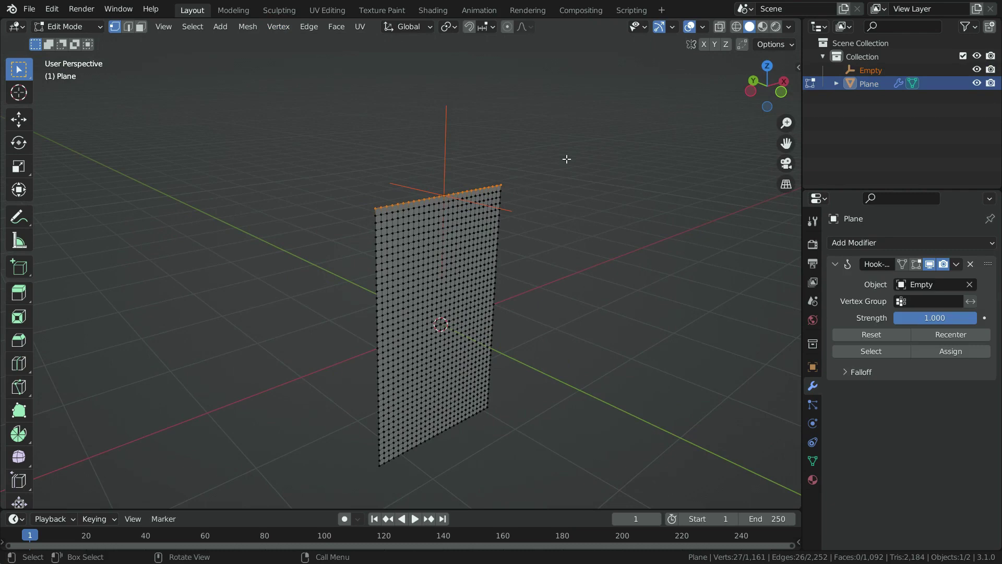
left_click(564, 230)
mouse_move(566, 331)
middle_mouse_down()
mouse_move(546, 342)
mouse_move(554, 329)
middle_mouse_up()
Enable Cloth physics on the plane and expand its Shape settings.
left_click(812, 423)
left_click(925, 271)
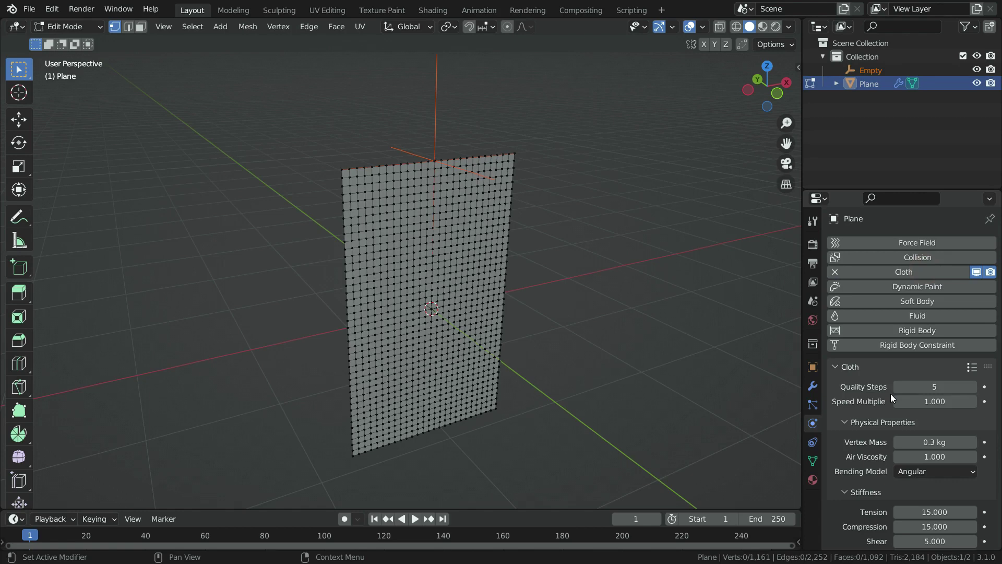
scroll(891, 396, "down", 2)
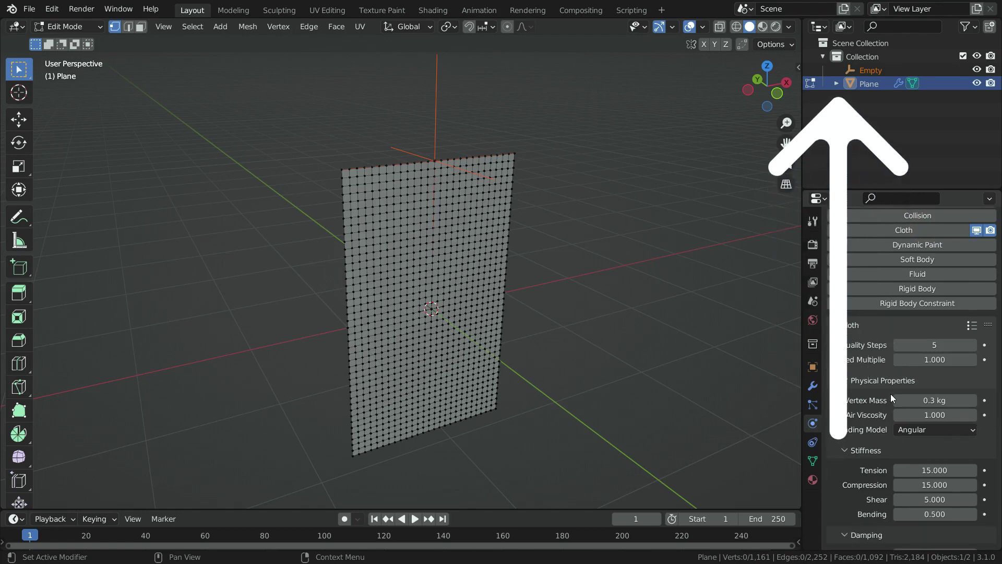
scroll(890, 394, "down", 9)
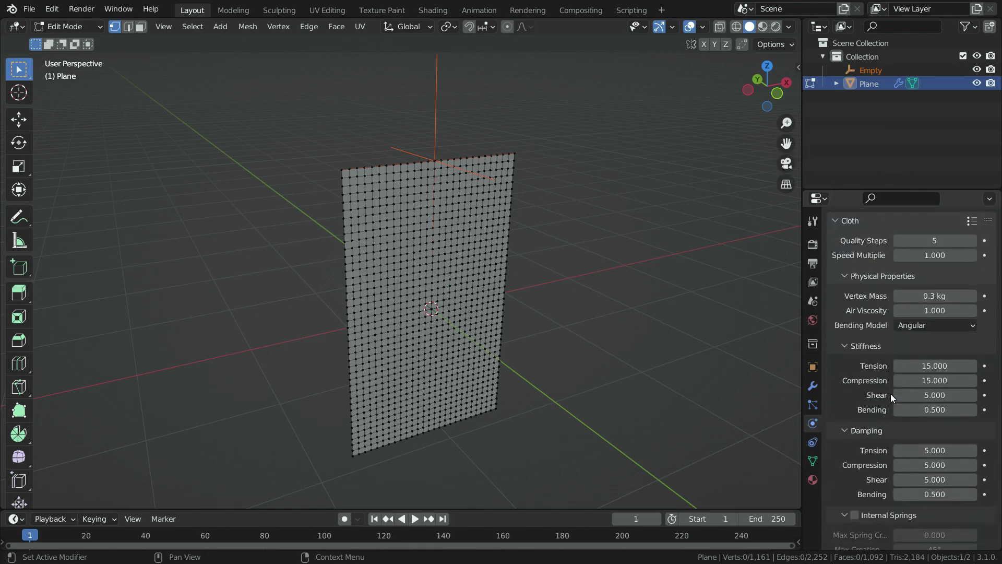
scroll(891, 394, "down", 10)
left_click(846, 492)
scroll(846, 492, "down", 5)
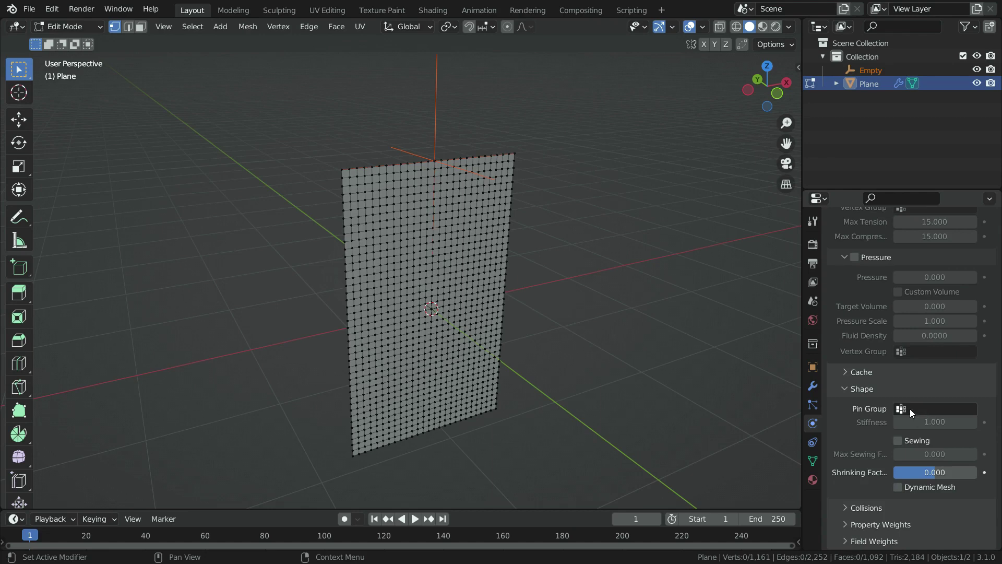
Create a vertex group named Pins on the plane.
left_click(813, 461)
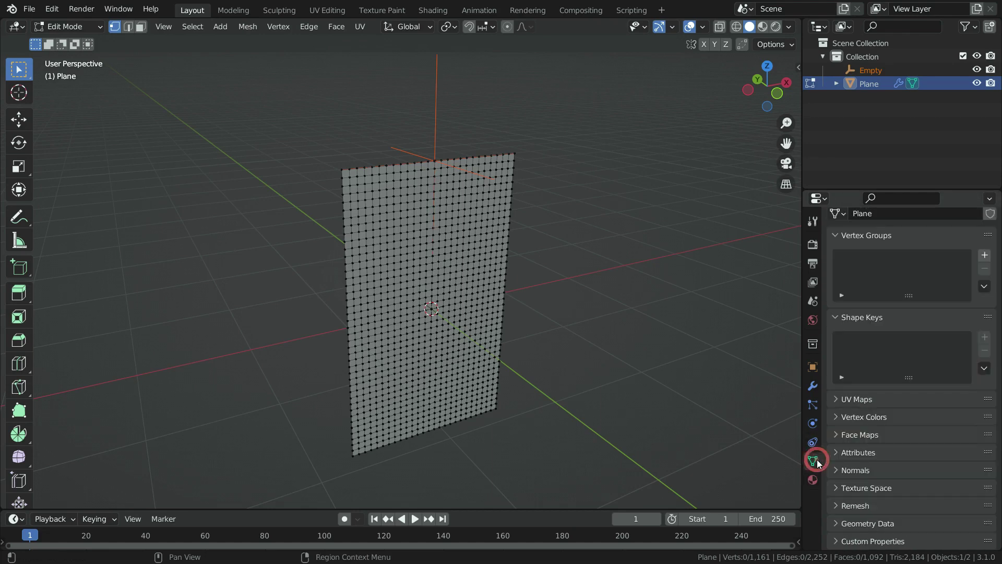
left_click(985, 256)
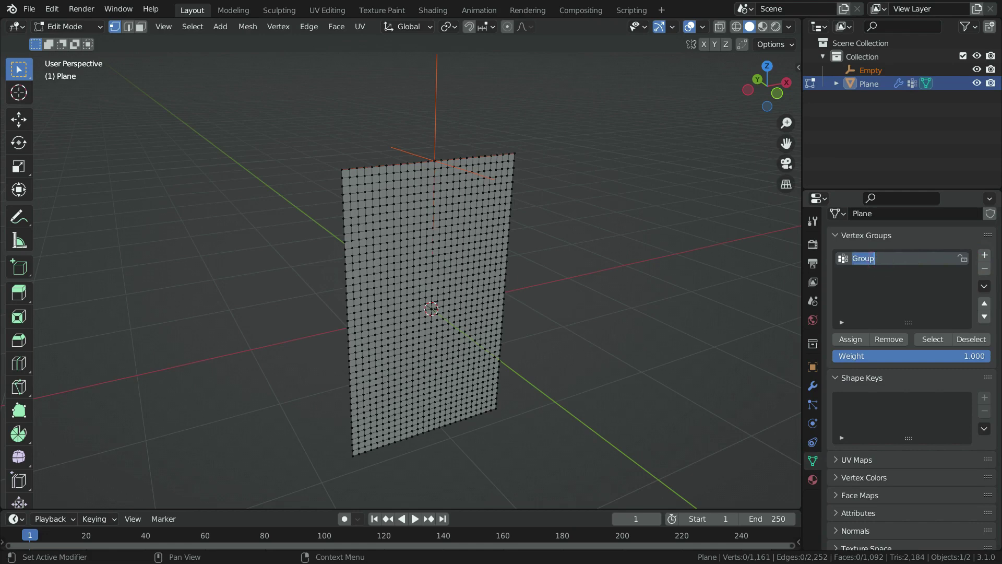
left_click(864, 258)
type("Pins")
key("Return")
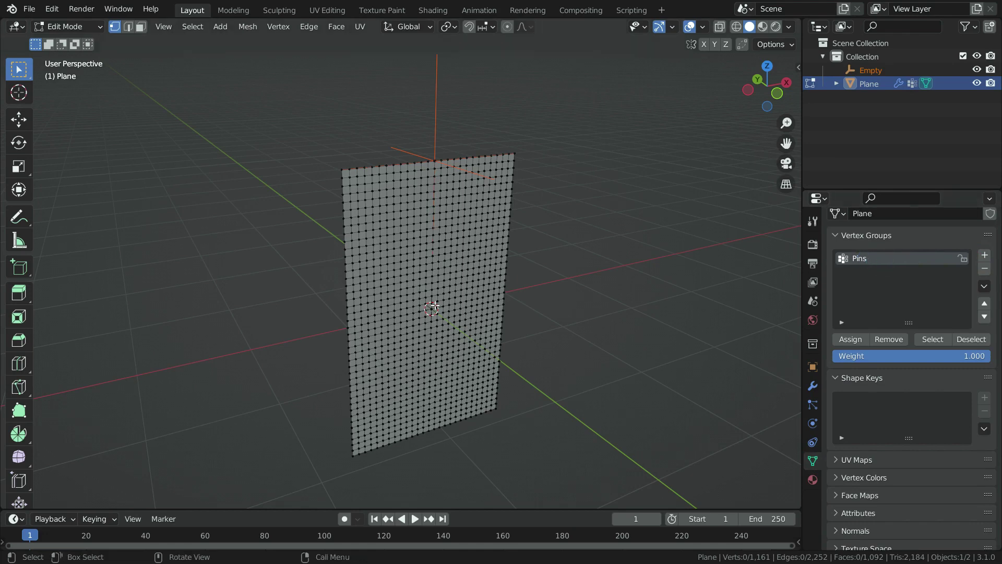
Assign the plane's top row of vertices to the Pins vertex group.
key("KP_1")
left_click_drag(318, 147, 595, 176)
scroll(671, 156, "down", 5)
scroll(683, 301, "up", 6)
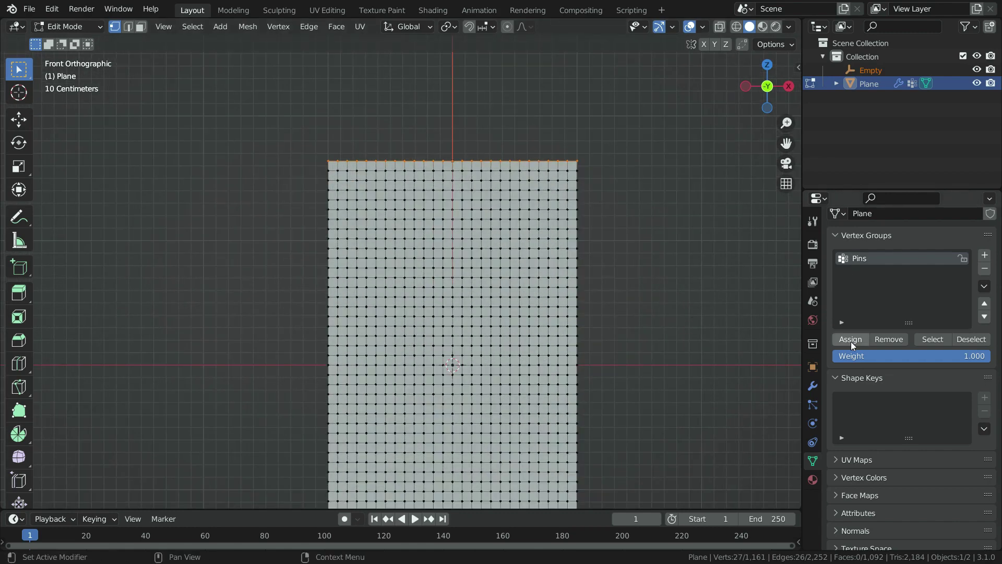
left_click(851, 340)
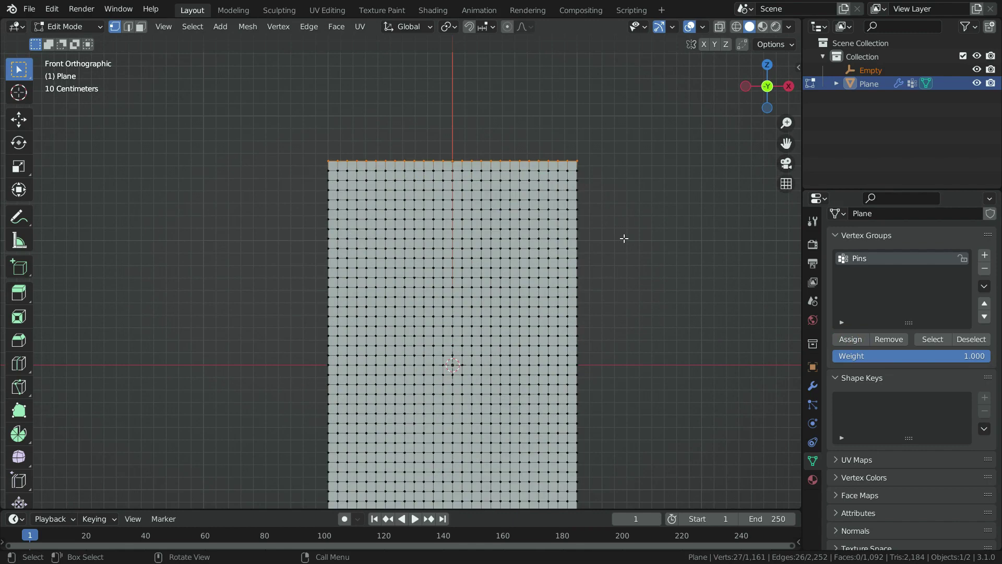
Set Pins as the cloth simulation's pin group.
left_click(813, 423)
scroll(866, 378, "down", 4)
scroll(866, 380, "down", 15)
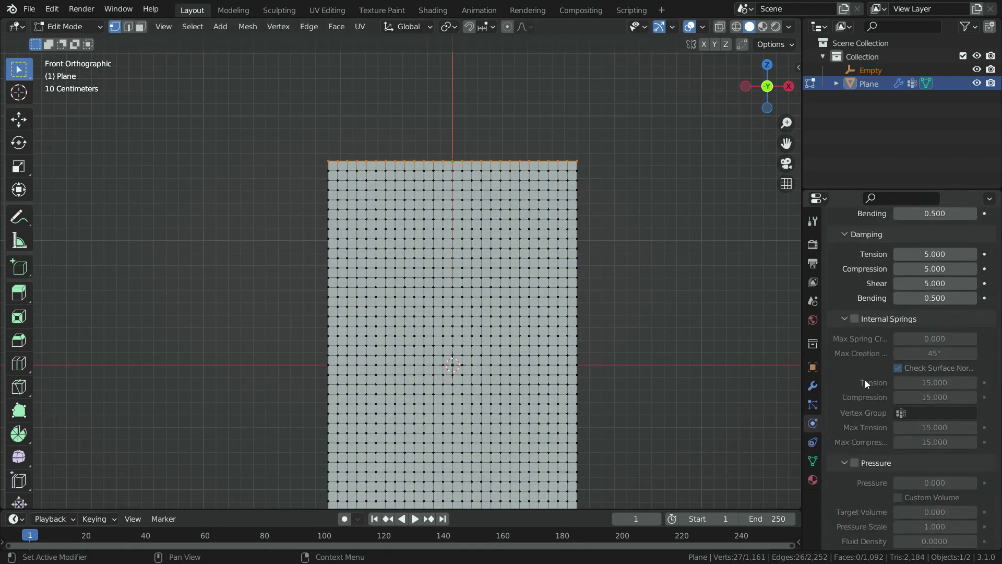
left_click(920, 408)
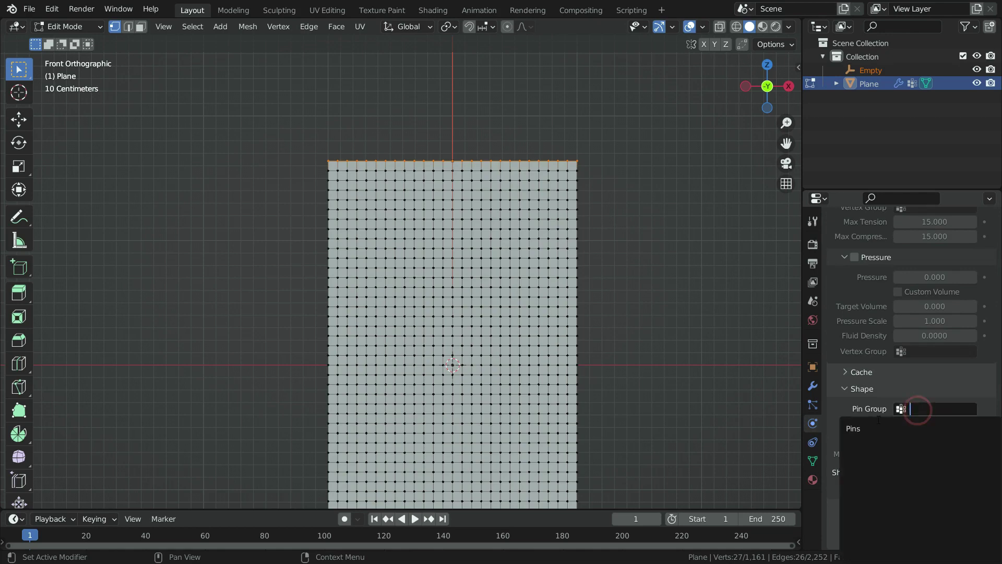
left_click(915, 429)
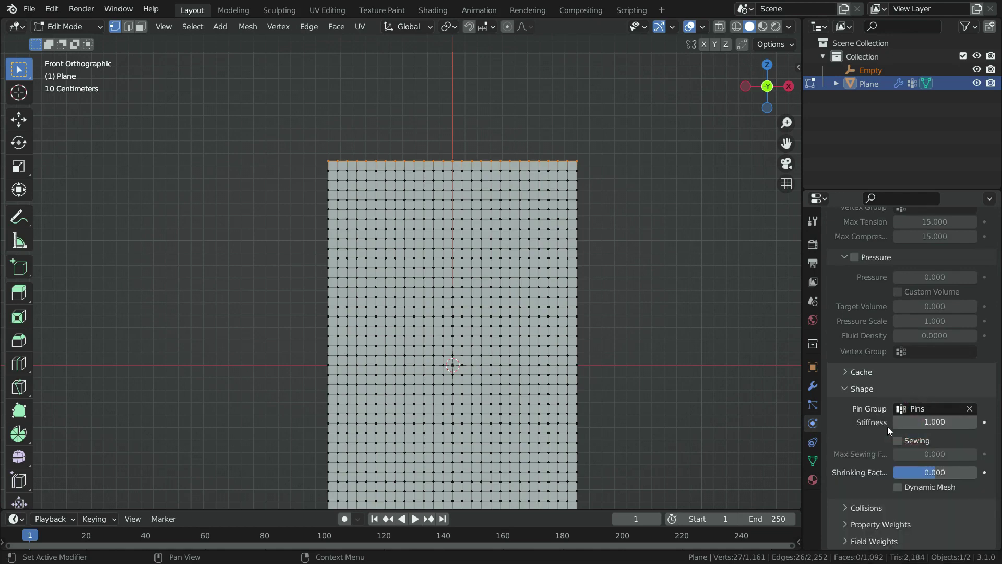
Enable Self Collisions in the cloth's collision settings.
left_click(856, 507)
scroll(849, 470, "down", 9)
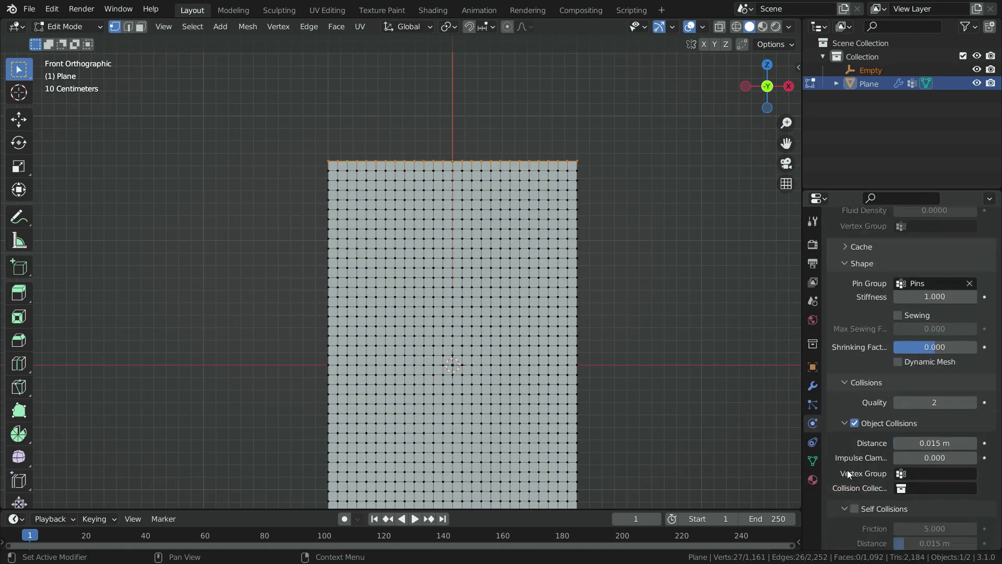
left_click(854, 446)
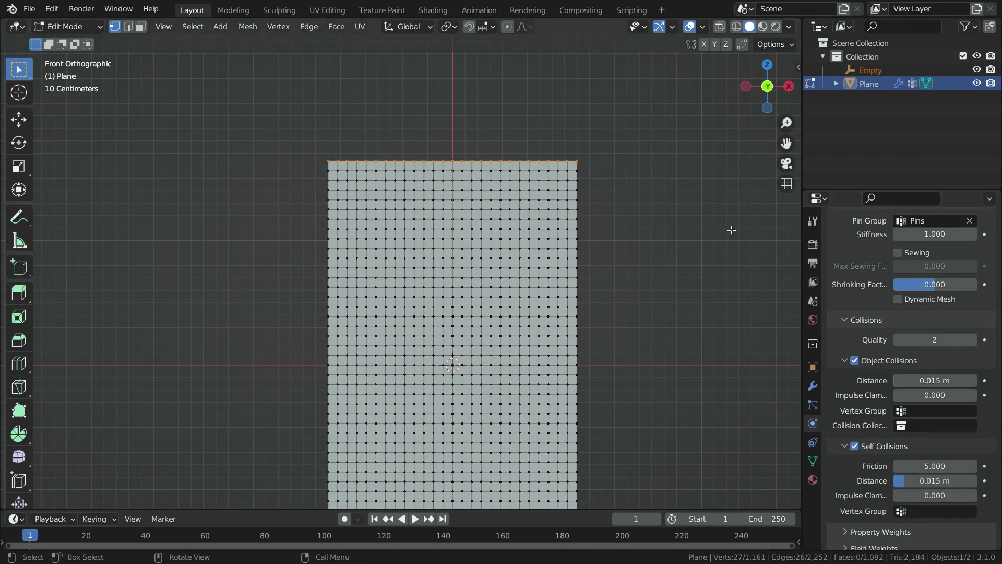
Set the end frame to 1000 for both the cloth cache and the scene timeline.
scroll(869, 318, "up", 4)
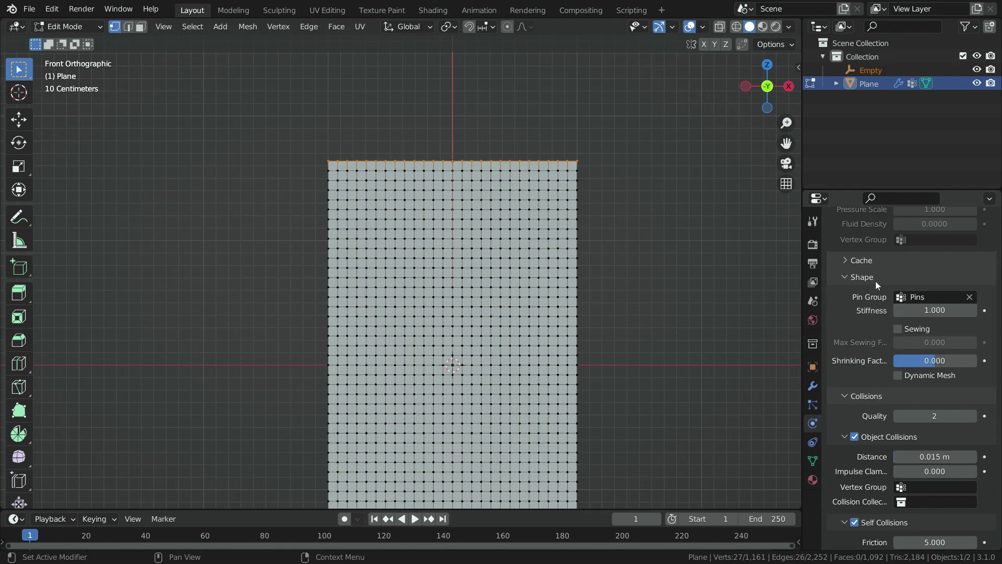
left_click(863, 261)
left_click(938, 325)
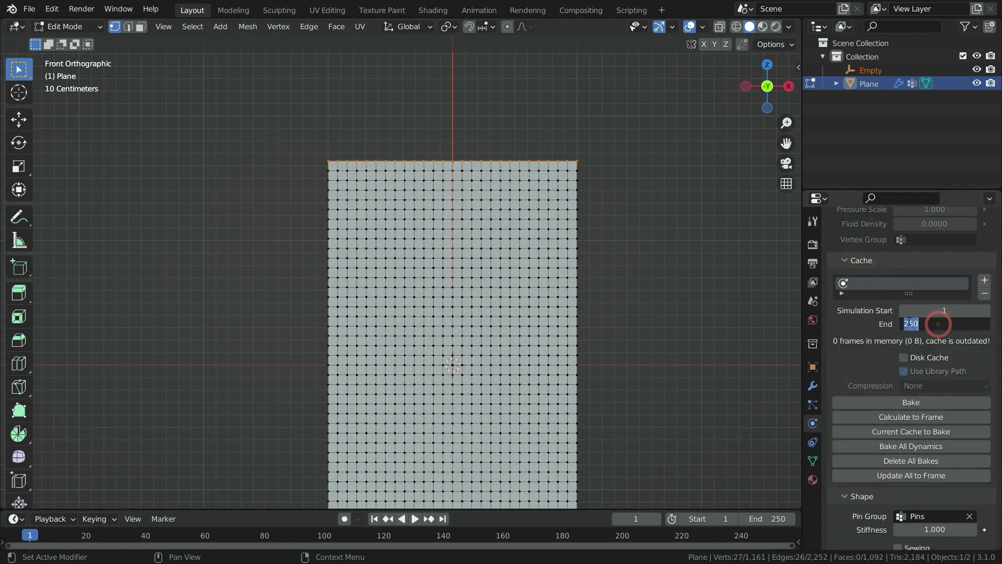
type("1000")
key("Return")
left_click(765, 518)
type("1000")
key("Return")
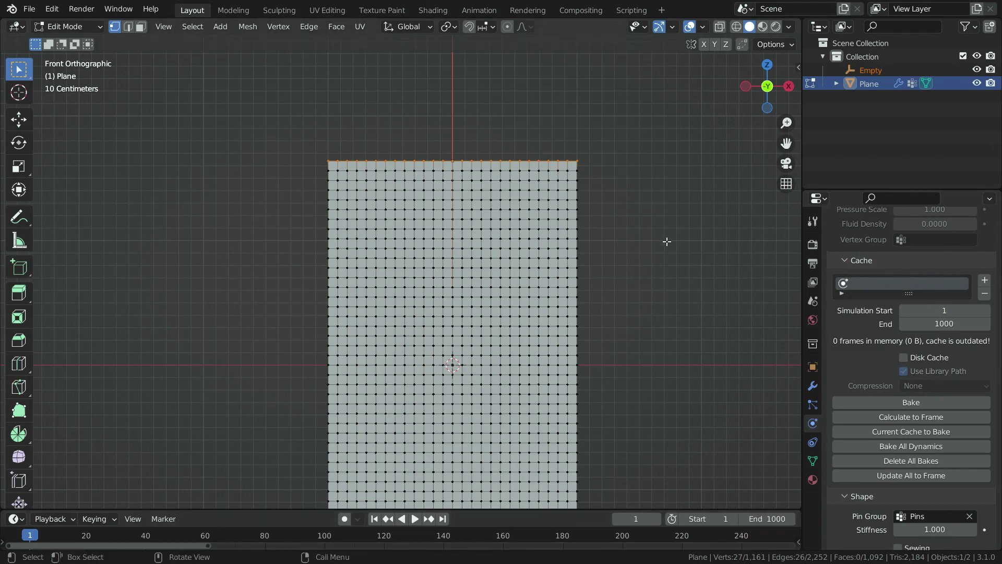
Select the hook empty in Object Mode, play the cloth simulation and move the empty while it runs.
key("Tab")
scroll(377, 272, "down", 3)
middle_click_drag(378, 273, 423, 301)
left_click(406, 150)
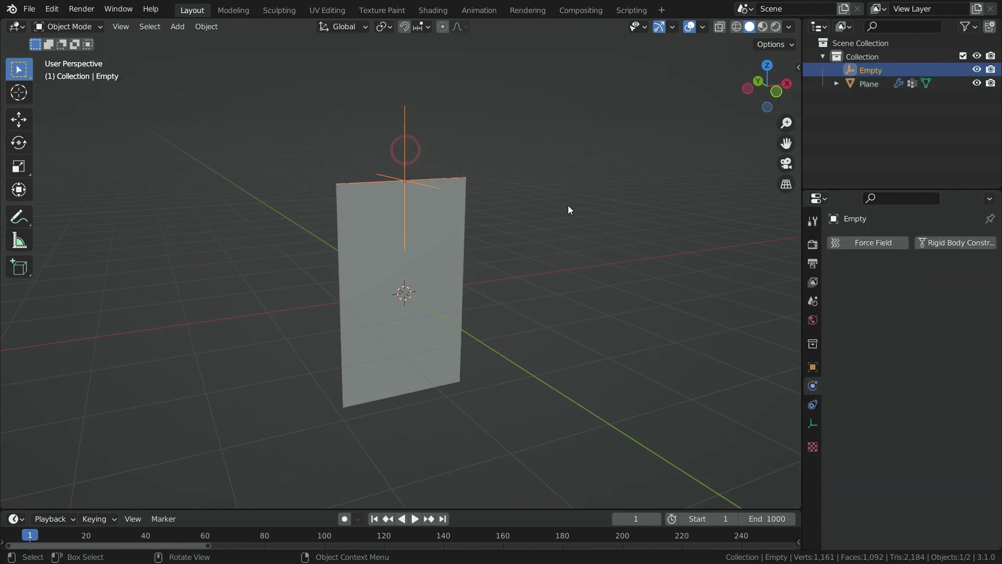
left_click(414, 518)
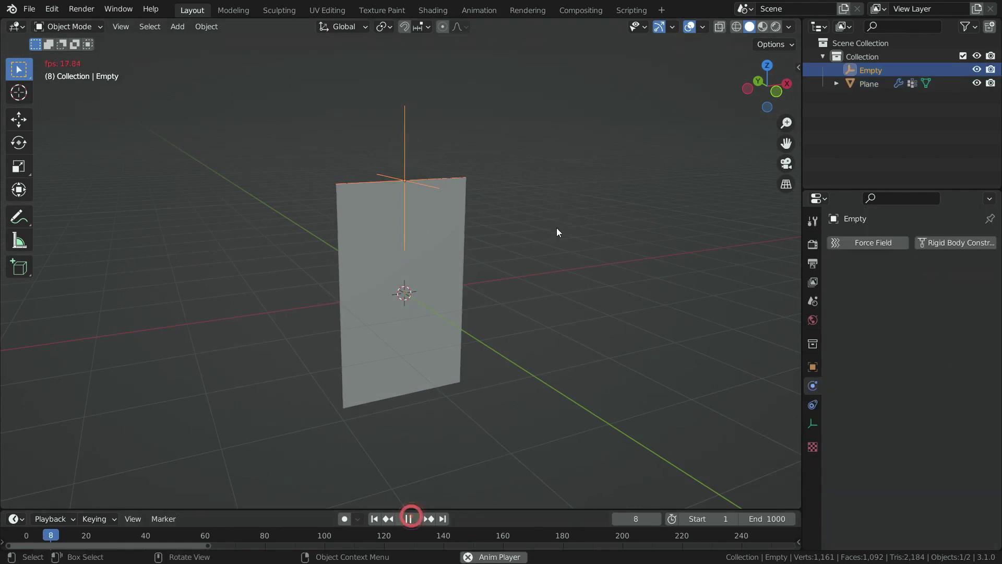
key("space")
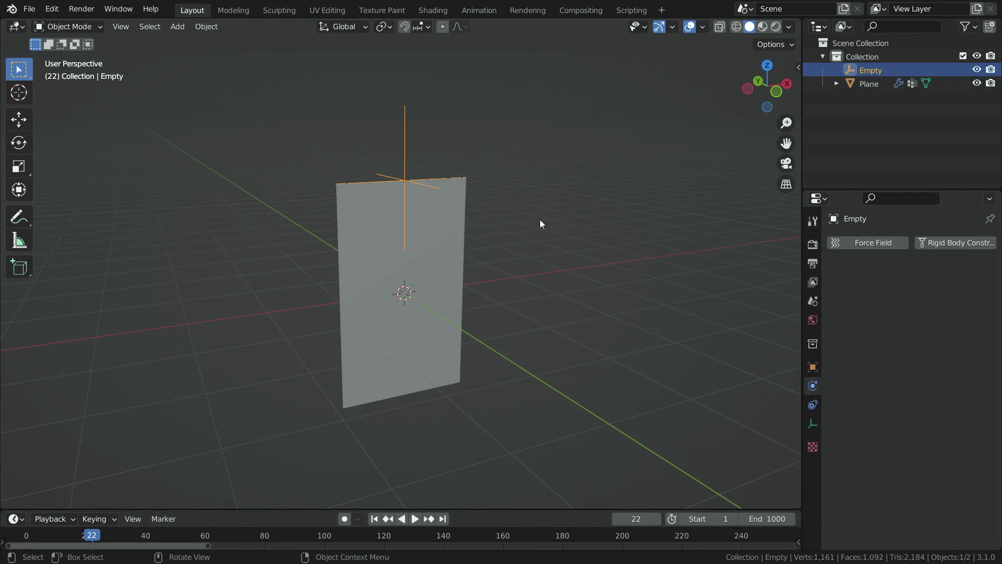
key("space")
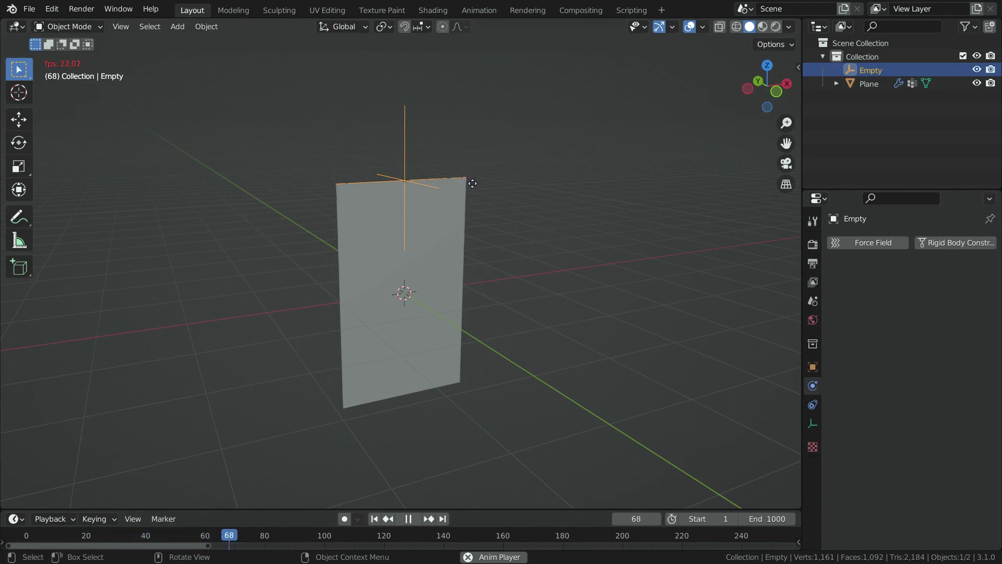
key("g")
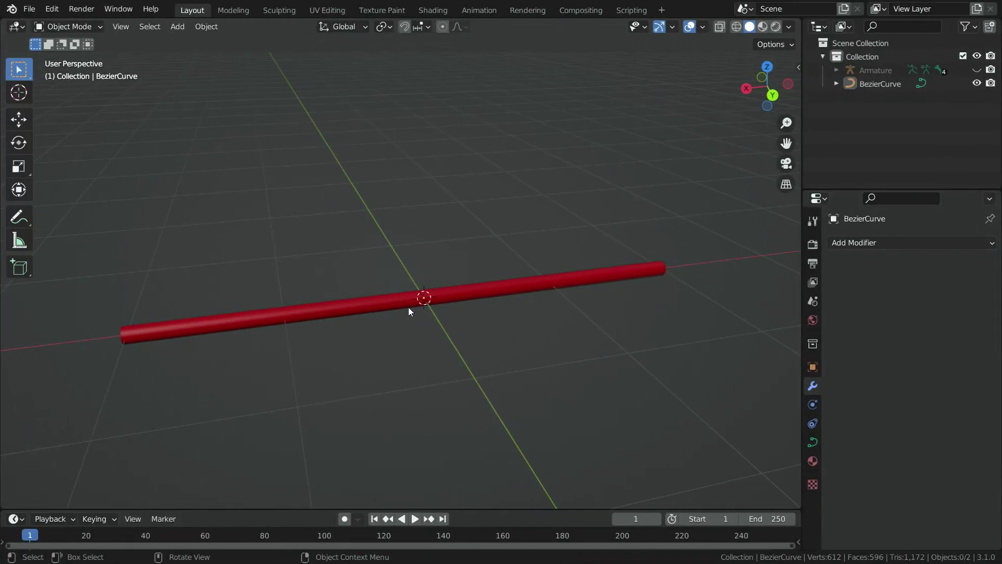
Enter Edit Mode on the red Bezier curve and select all its control points.
left_click(408, 307)
middle_click_drag(414, 320, 443, 331)
key("Tab")
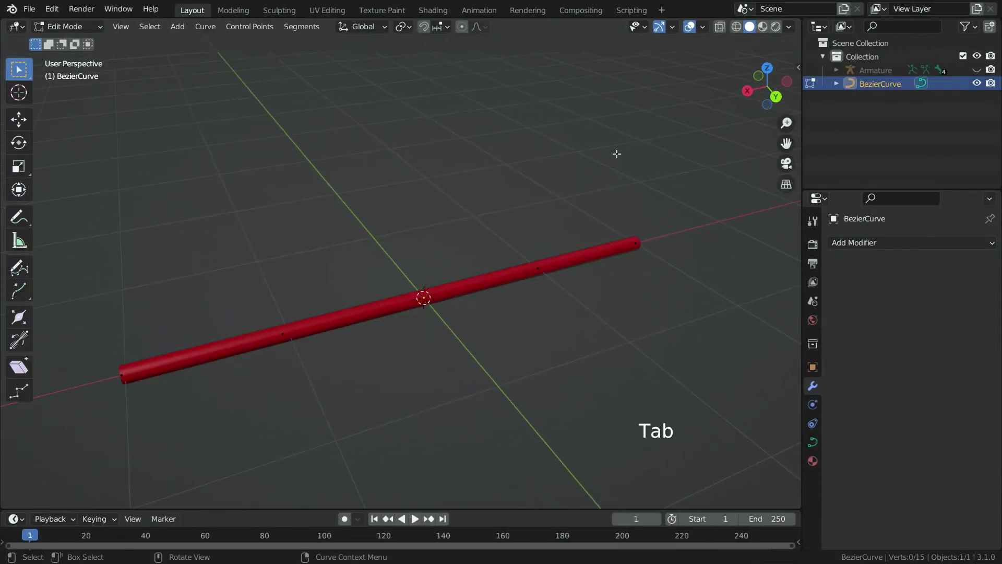
key("alt+z")
key("a")
mouse_move(398, 311)
middle_mouse_down()
mouse_move(468, 302)
mouse_move(486, 336)
mouse_move(470, 329)
middle_mouse_up()
key("alt+z")
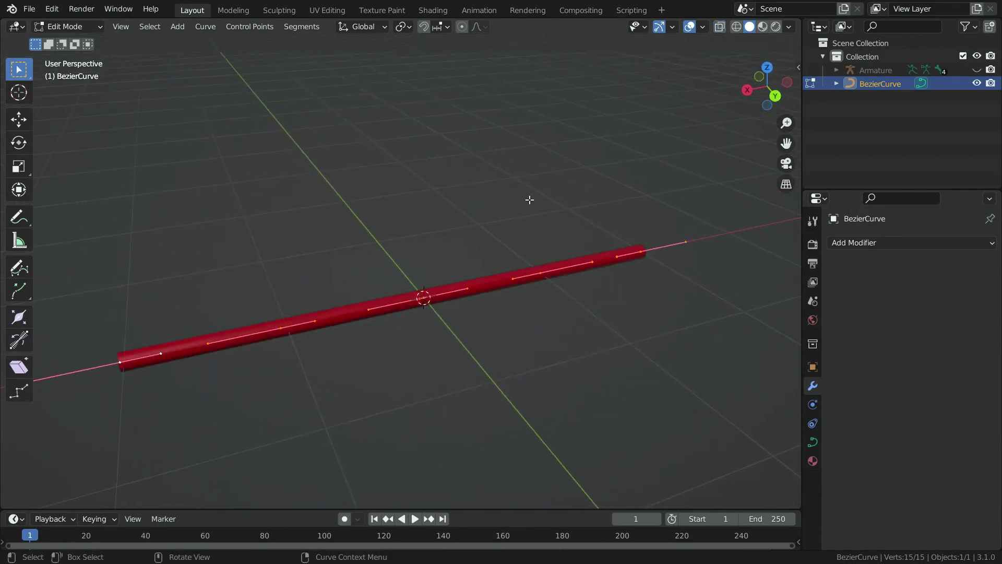
Return to Object Mode and unhide the armature, temporarily hiding the Bezier curve to inspect the bone chain alone.
key("Tab")
left_click(977, 70)
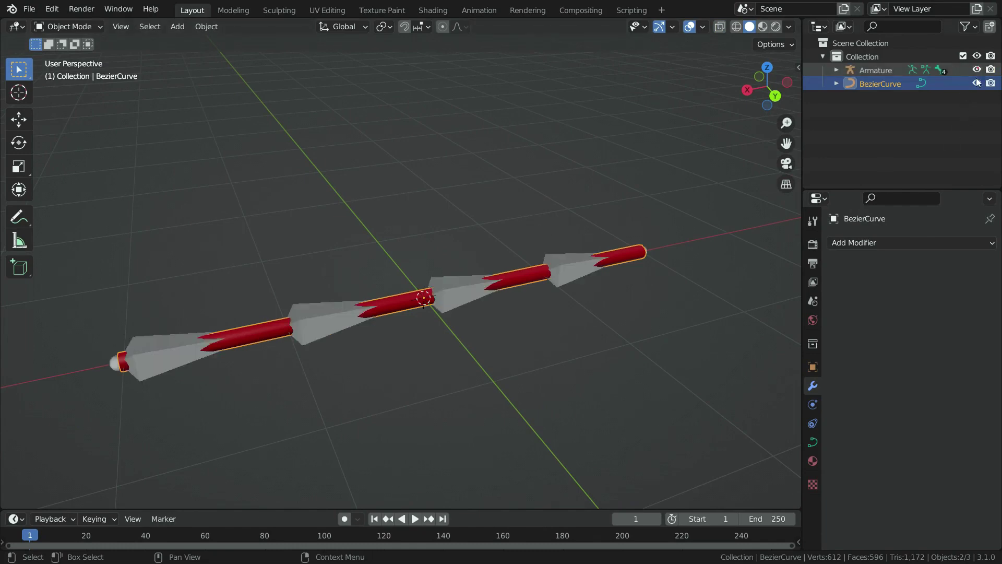
left_click(976, 84)
middle_click_drag(616, 268, 473, 340)
left_click(977, 84)
middle_click_drag(490, 280, 512, 283)
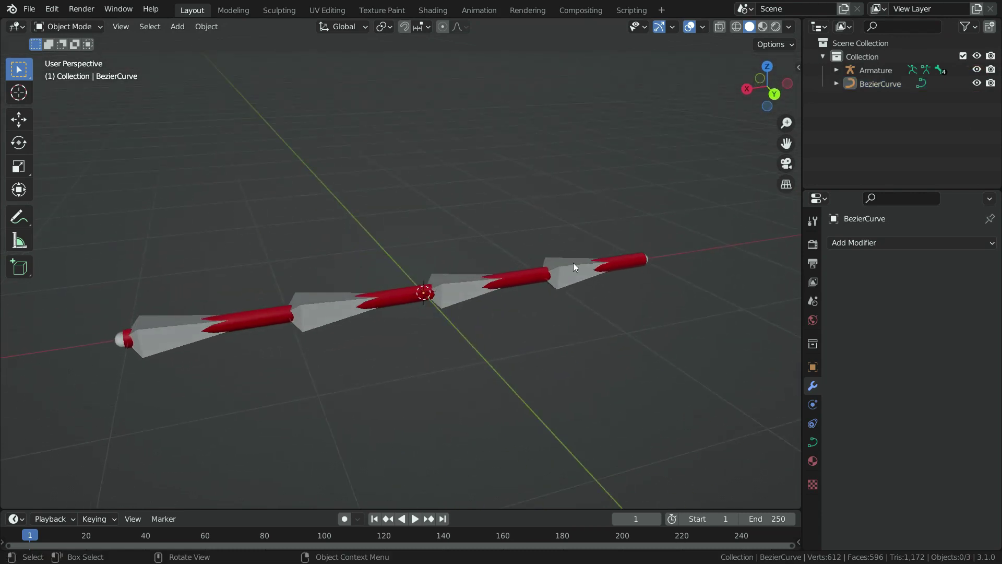
Put the armature in Pose Mode and select Bone.003 at the far end of the chain.
left_click(573, 262)
left_click(68, 27)
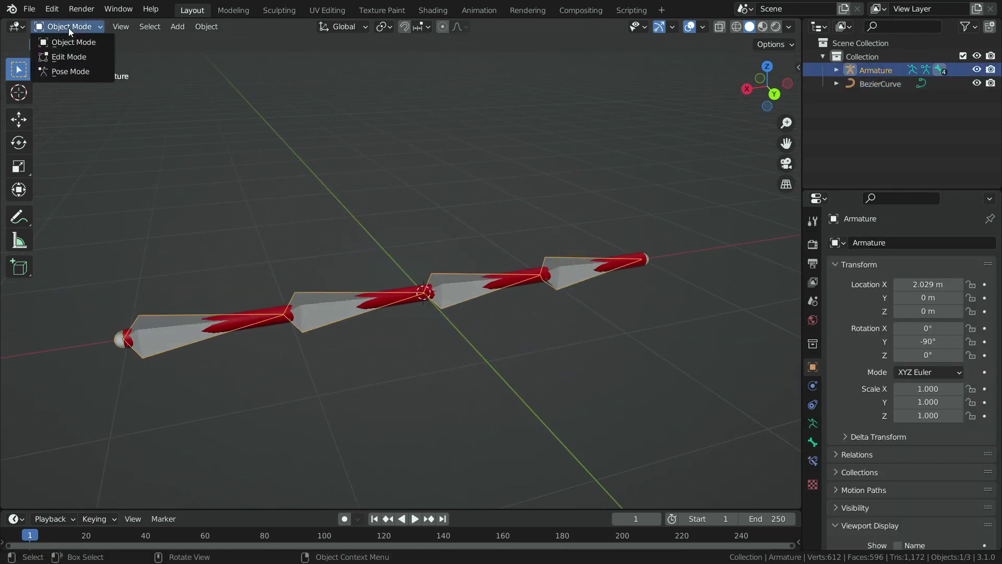
left_click(94, 70)
left_click(180, 321)
left_click(585, 274)
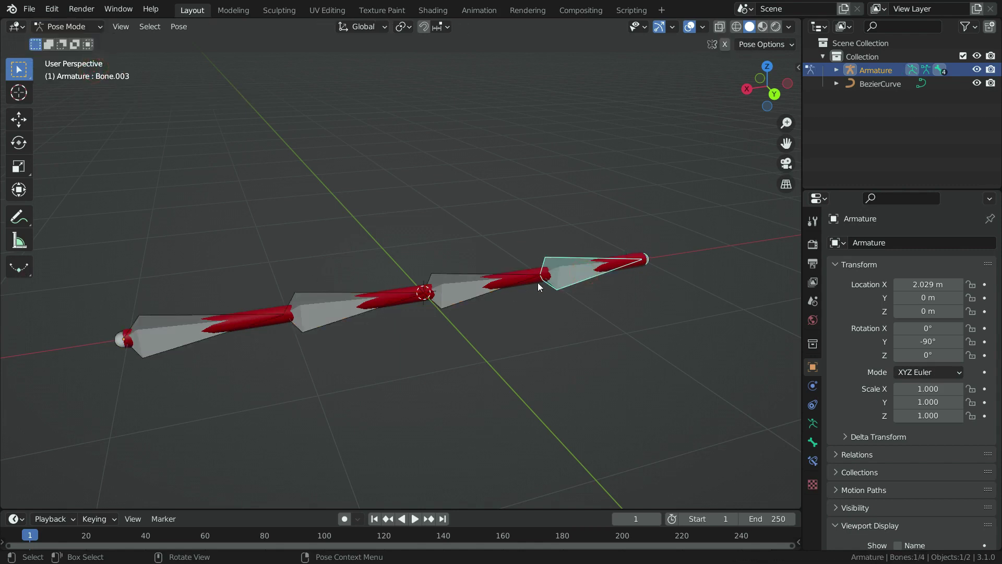
Switch the armature back to Object Mode and add the Bezier curve to the selection as the active object.
left_click(78, 27)
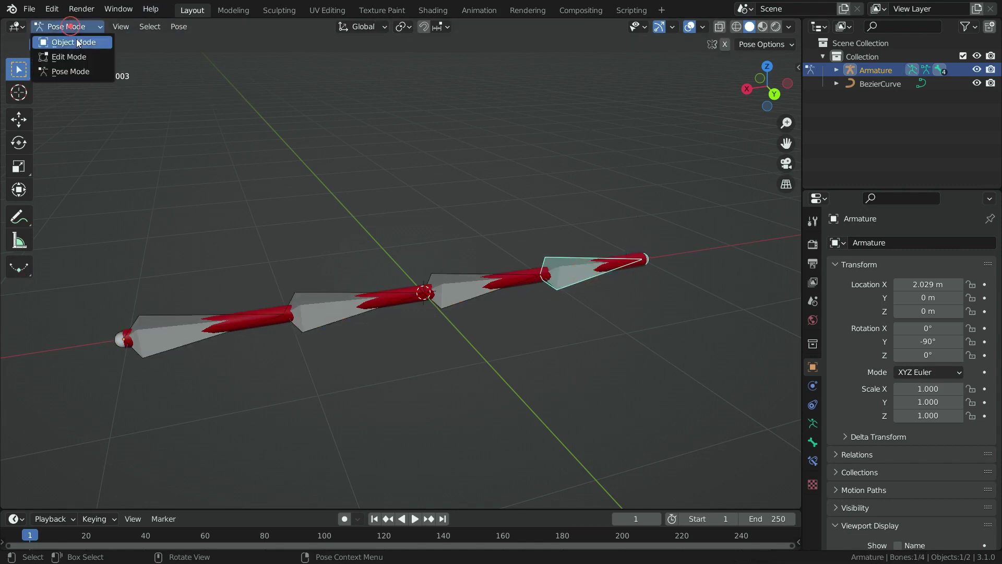
left_click(73, 40)
scroll(606, 282, "up", 3)
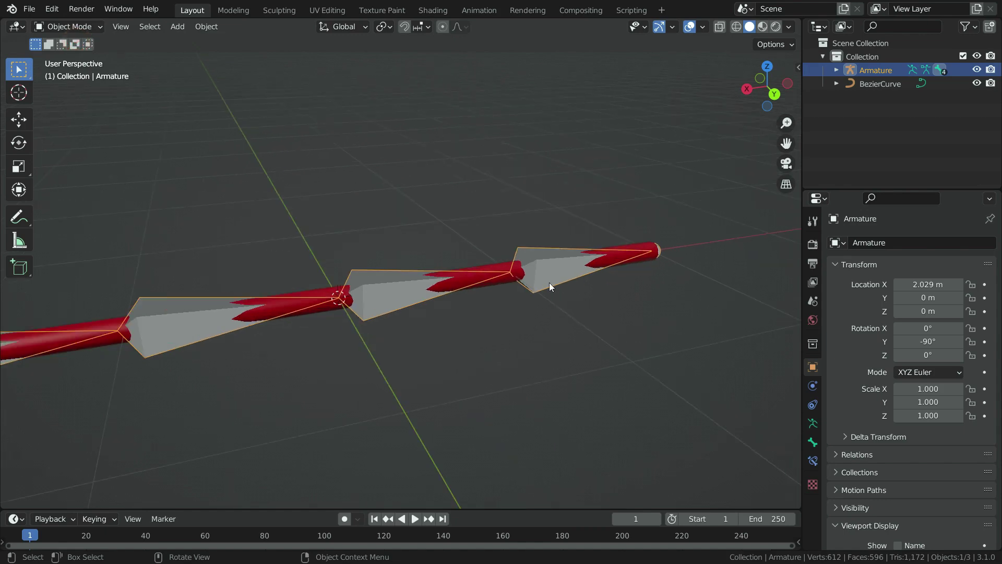
left_click(497, 266, "shift")
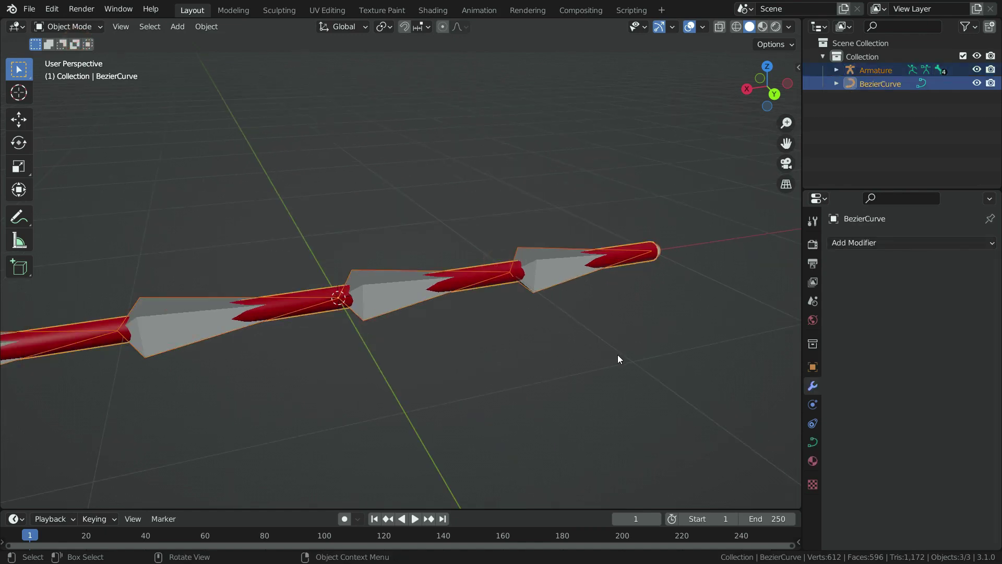
In the curve's Edit Mode, select the end control point at the tip of Bone.003 and hook it to the selected object bone.
key("Tab")
left_click_drag(633, 226, 668, 279)
left_click(653, 253)
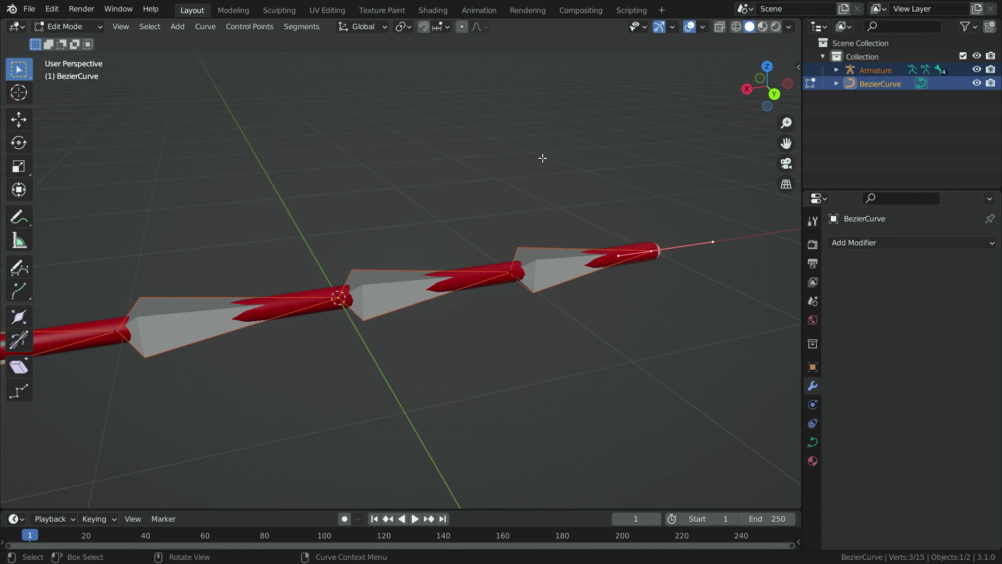
key("ctrl+h")
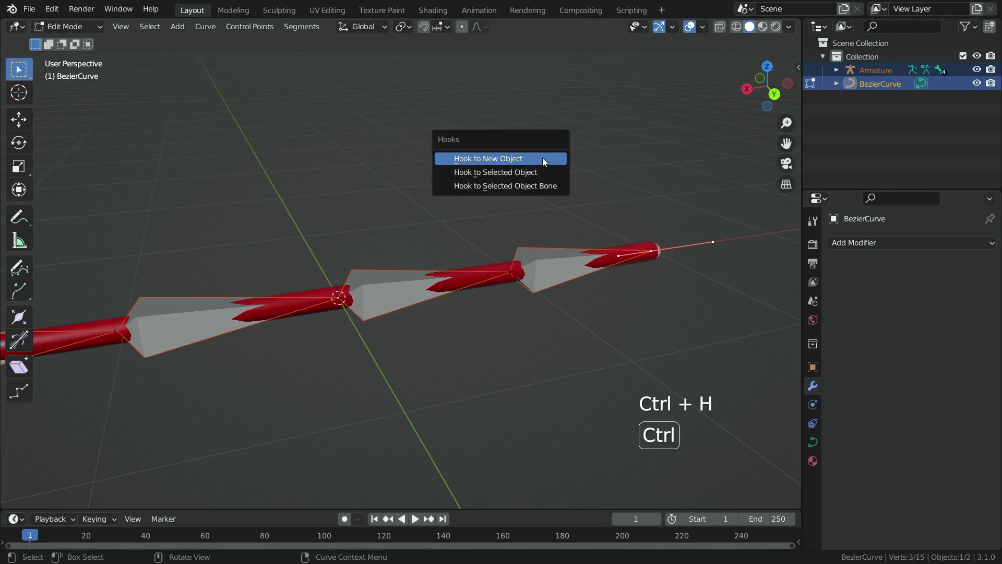
left_click(528, 187)
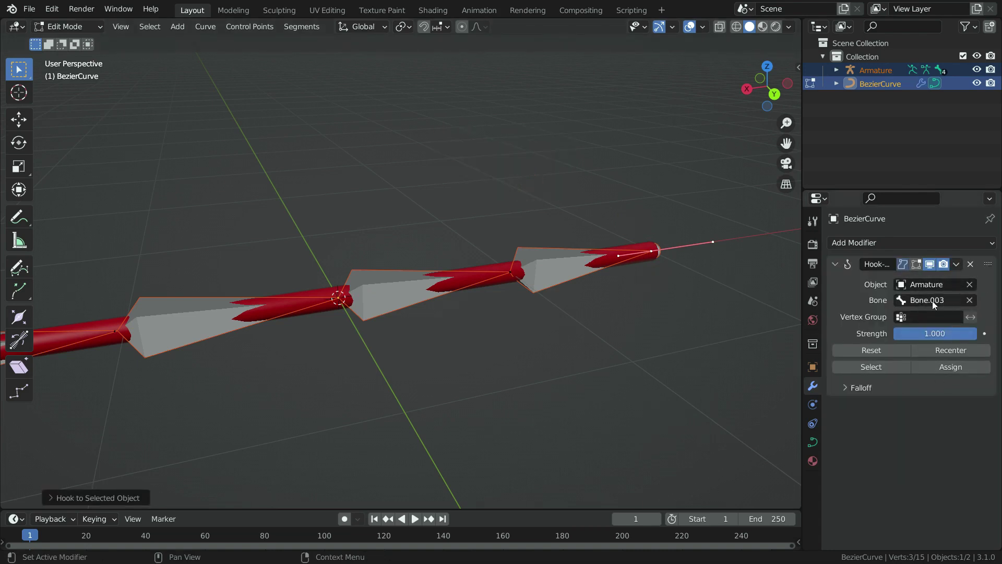
scroll(663, 278, "down", 3)
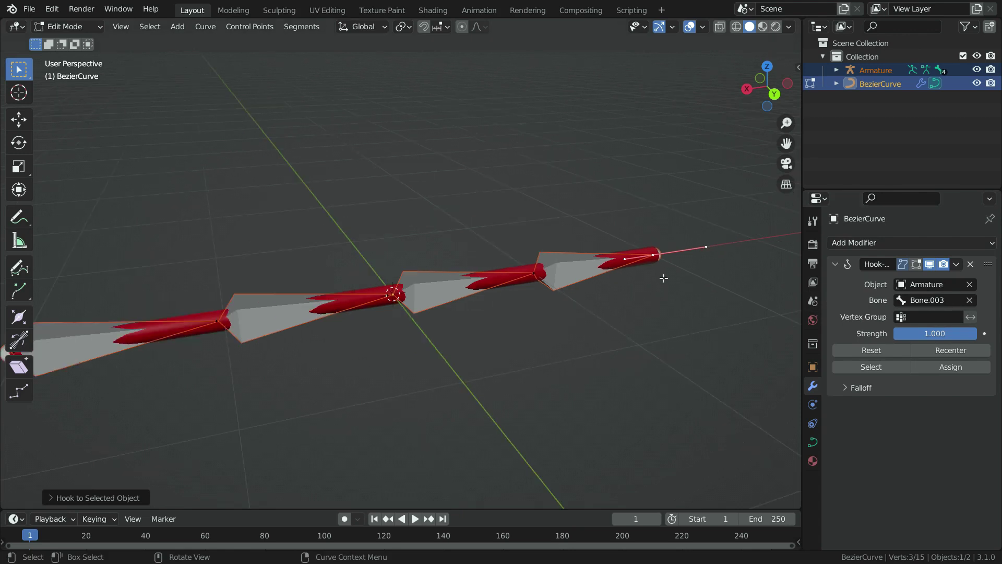
scroll(593, 319, "up", 2)
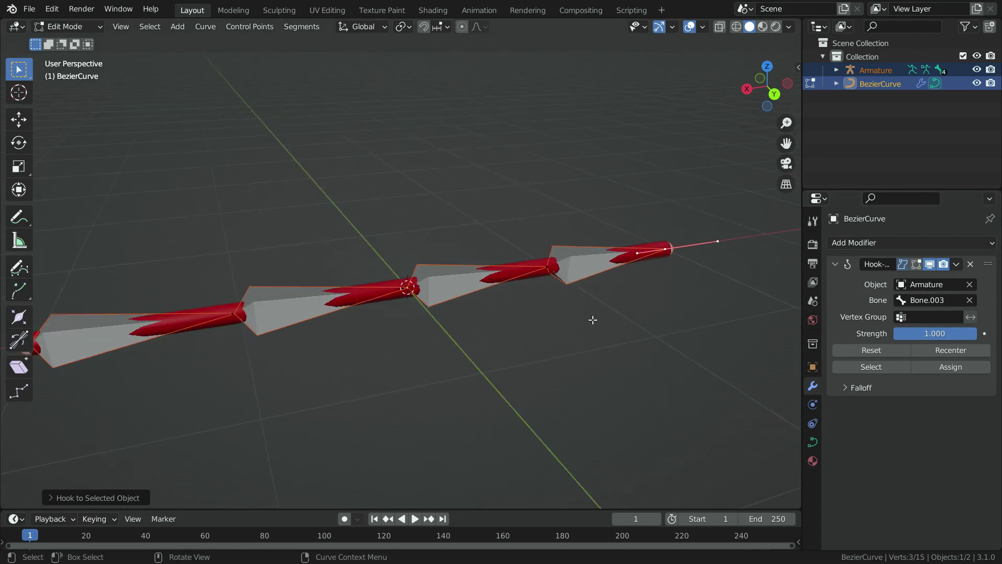